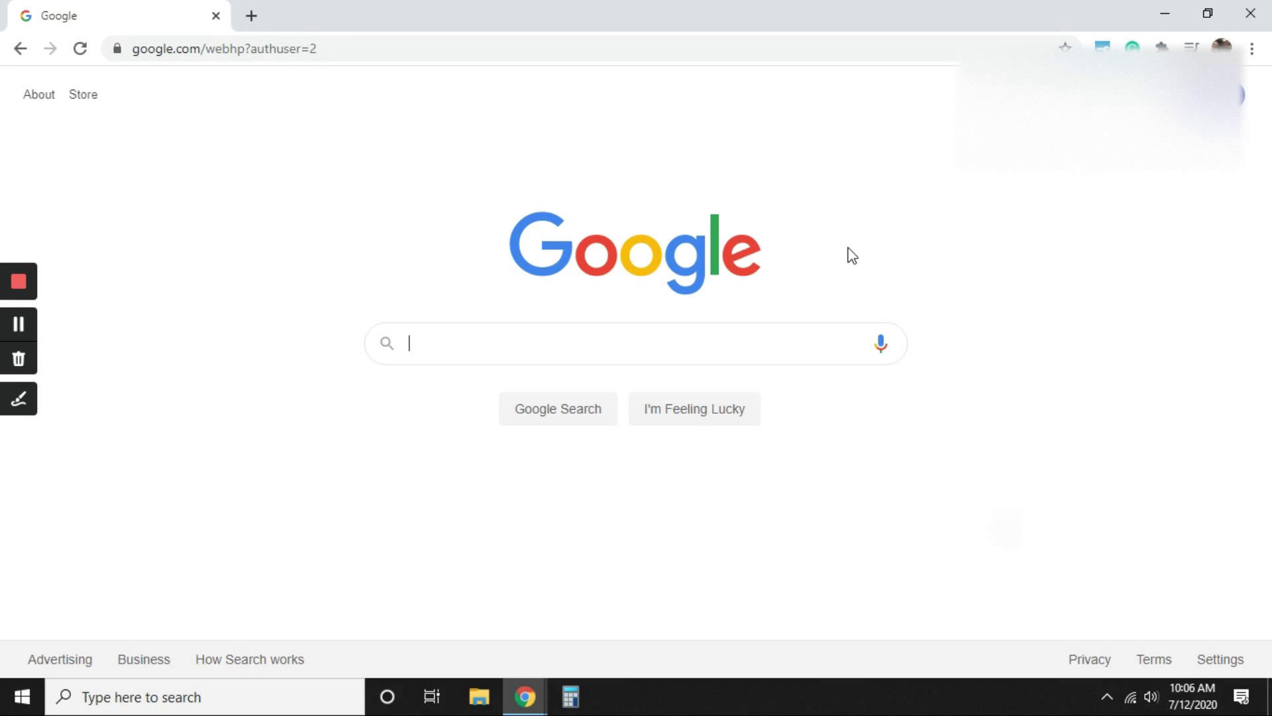
Search Google for 'chrome web store' and open the Chrome Web Store Extensions page.
type("chrome")
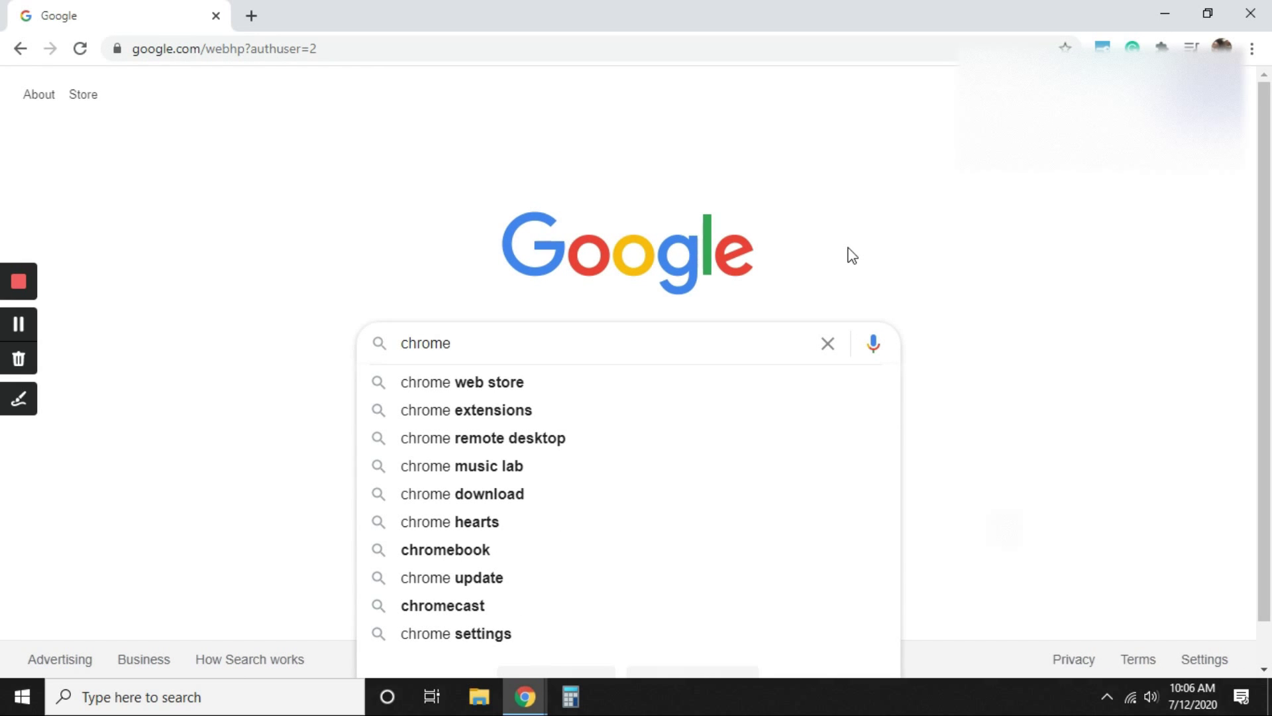
left_click(471, 387)
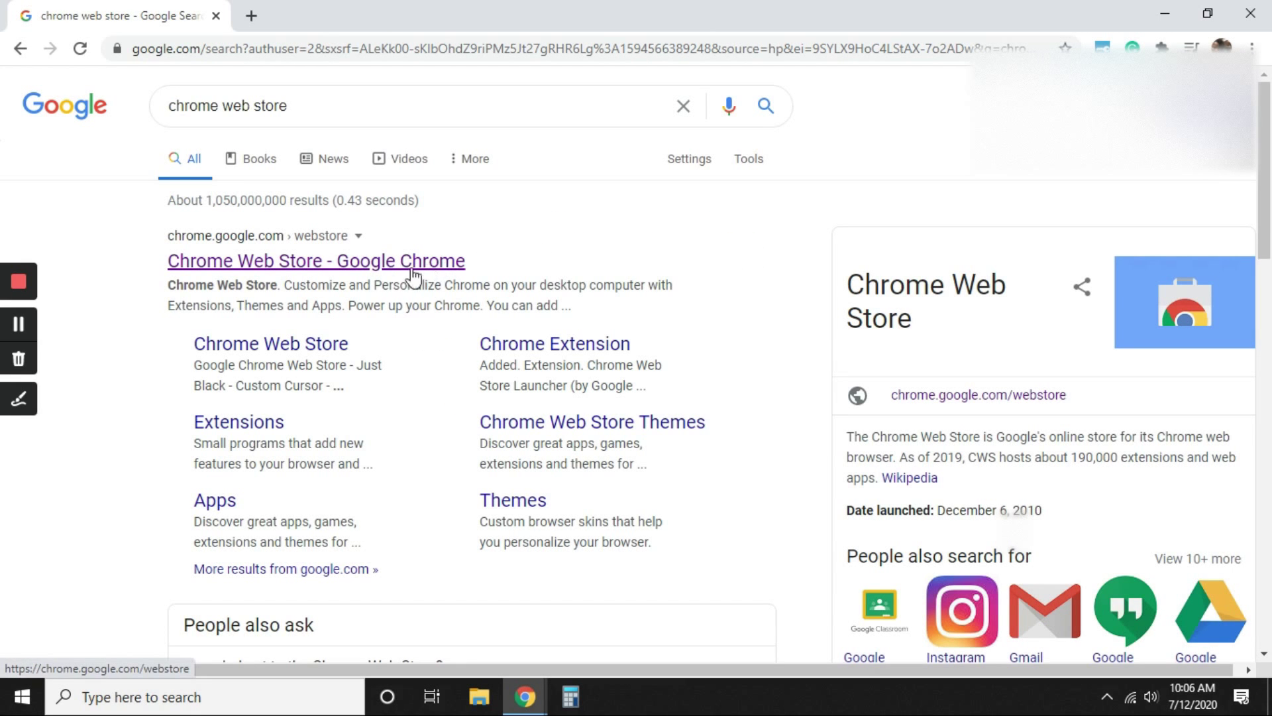
left_click(387, 273)
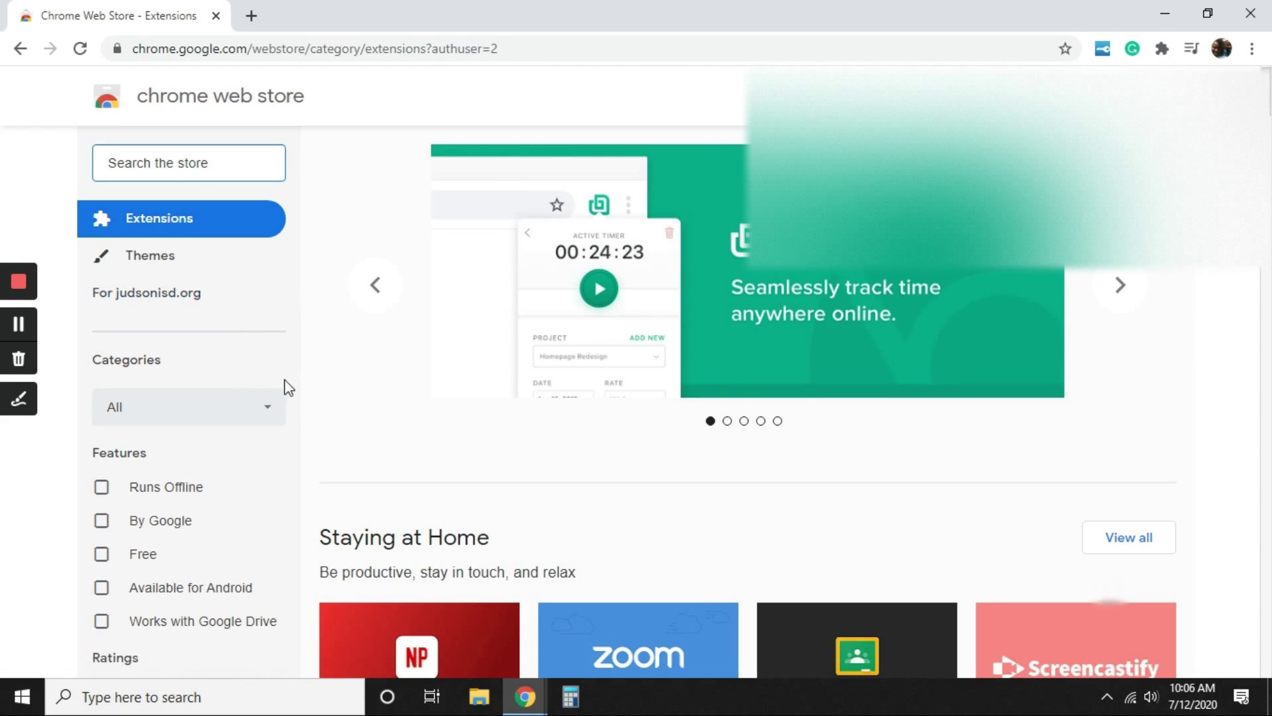
Scroll the Extensions page down to the Staying at Home row showing Screencastify.
scroll(318, 367, "down", 2)
scroll(318, 367, "down", 2)
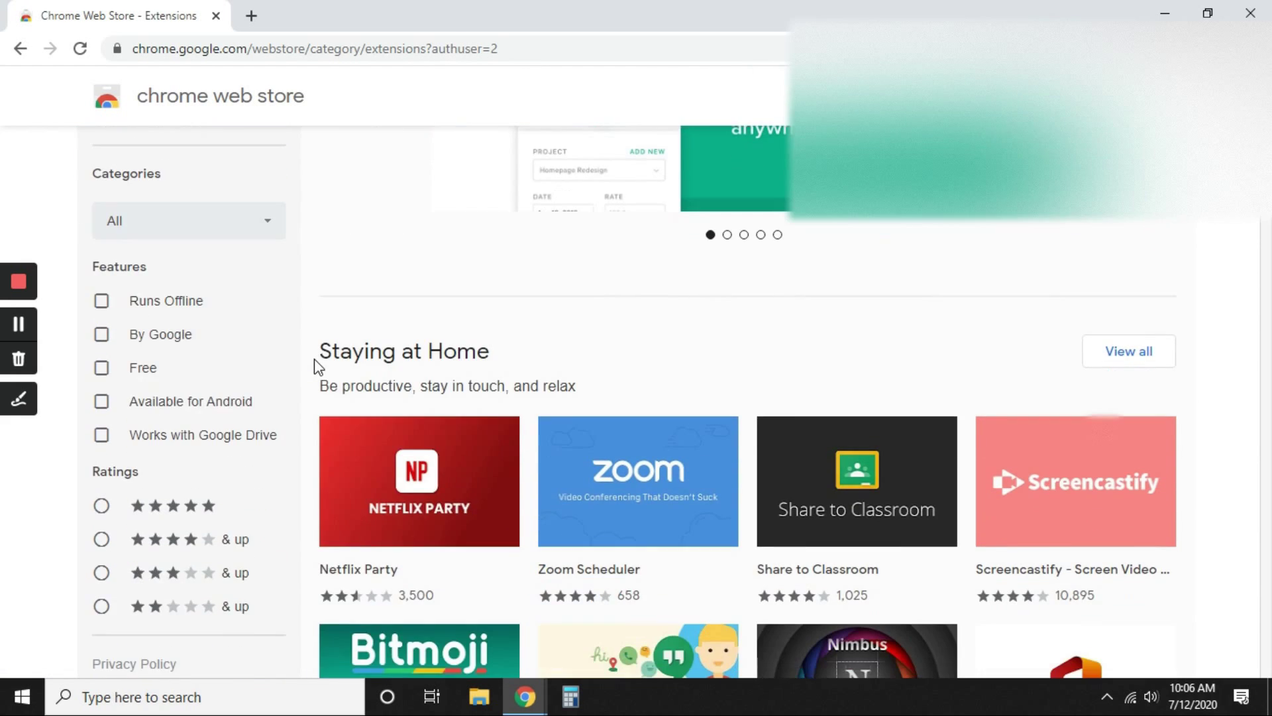
scroll(320, 358, "down", 3)
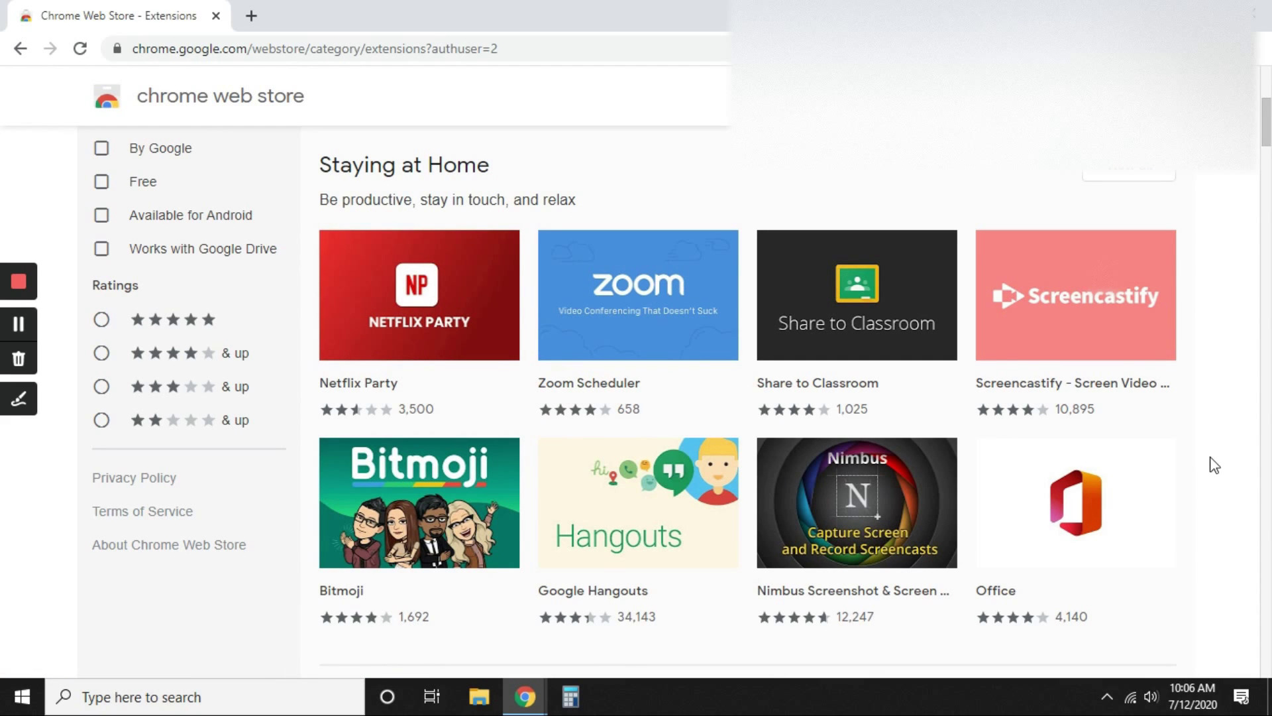
scroll(1226, 454, "down", 2)
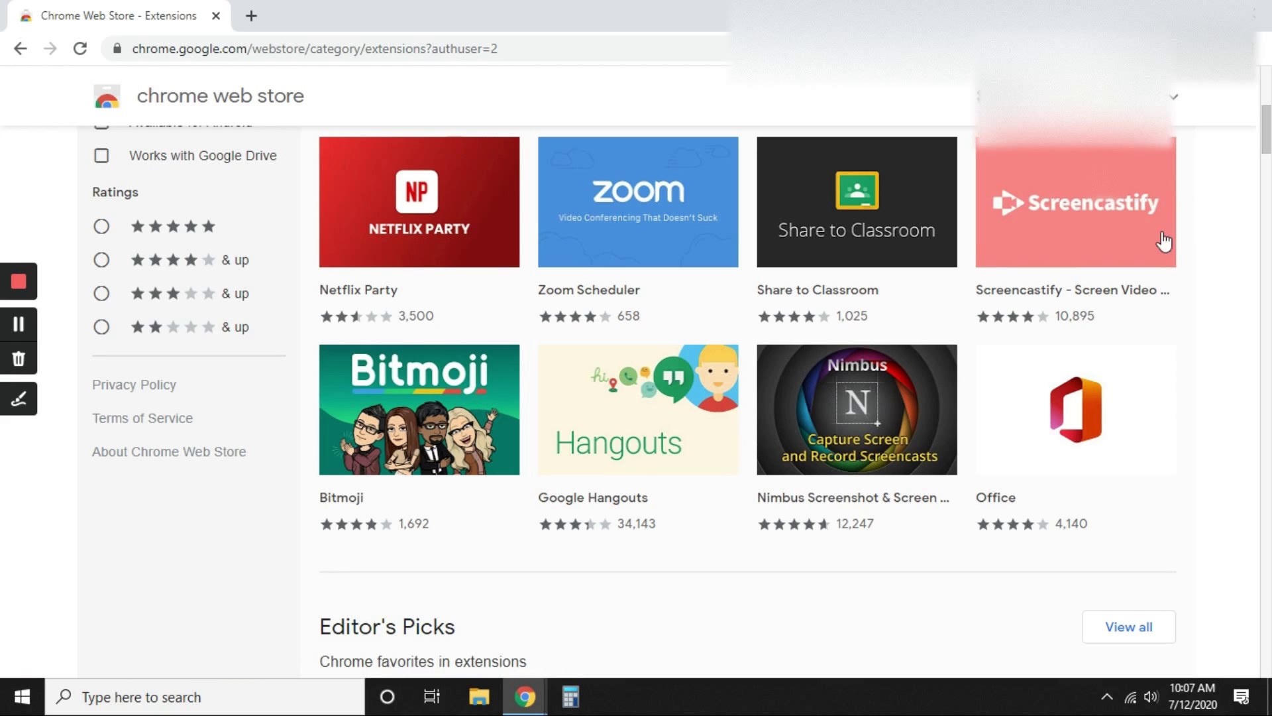
Add Screencastify - Screen Video Recorder to Chrome from its store listing and confirm.
left_click(1105, 229)
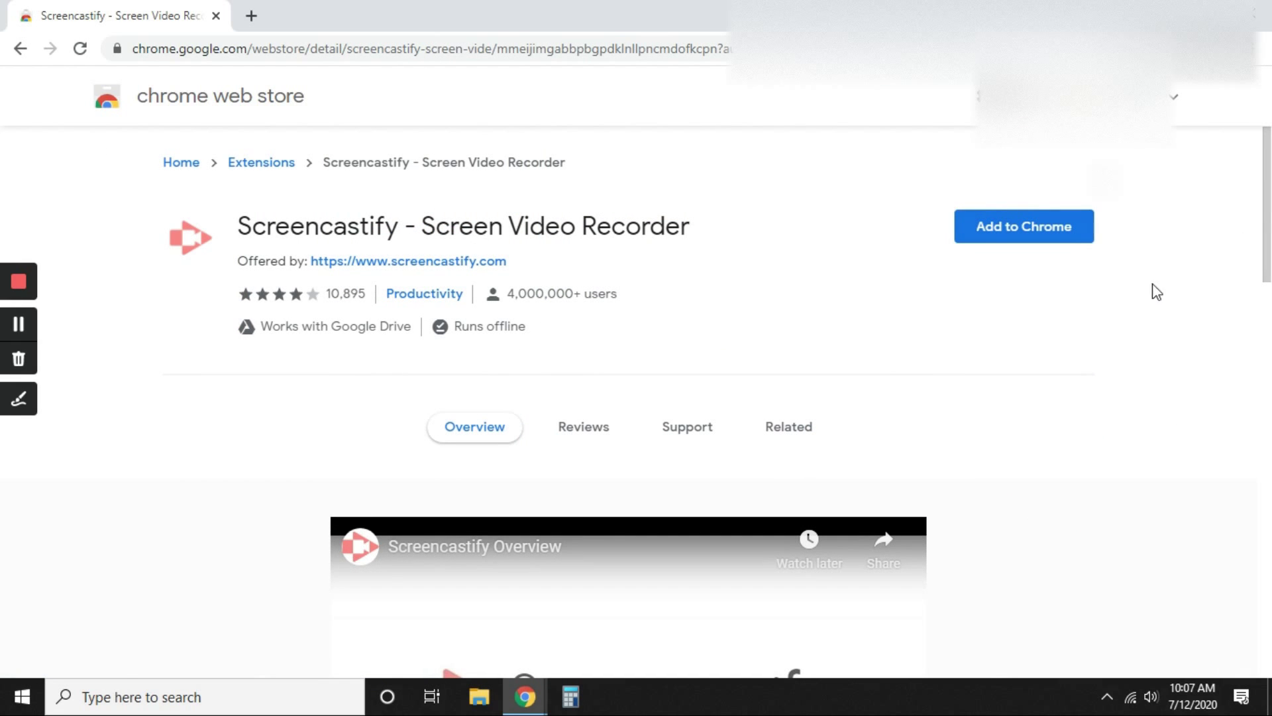
left_click(1020, 231)
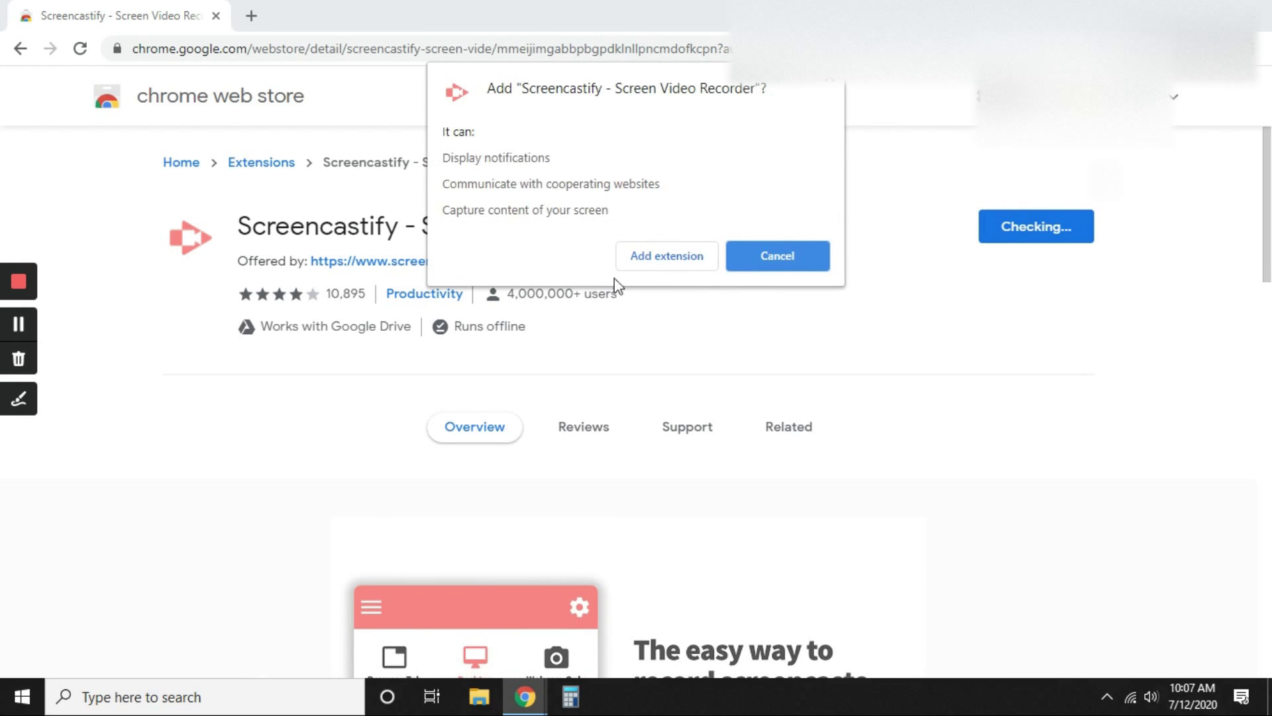
left_click(666, 257)
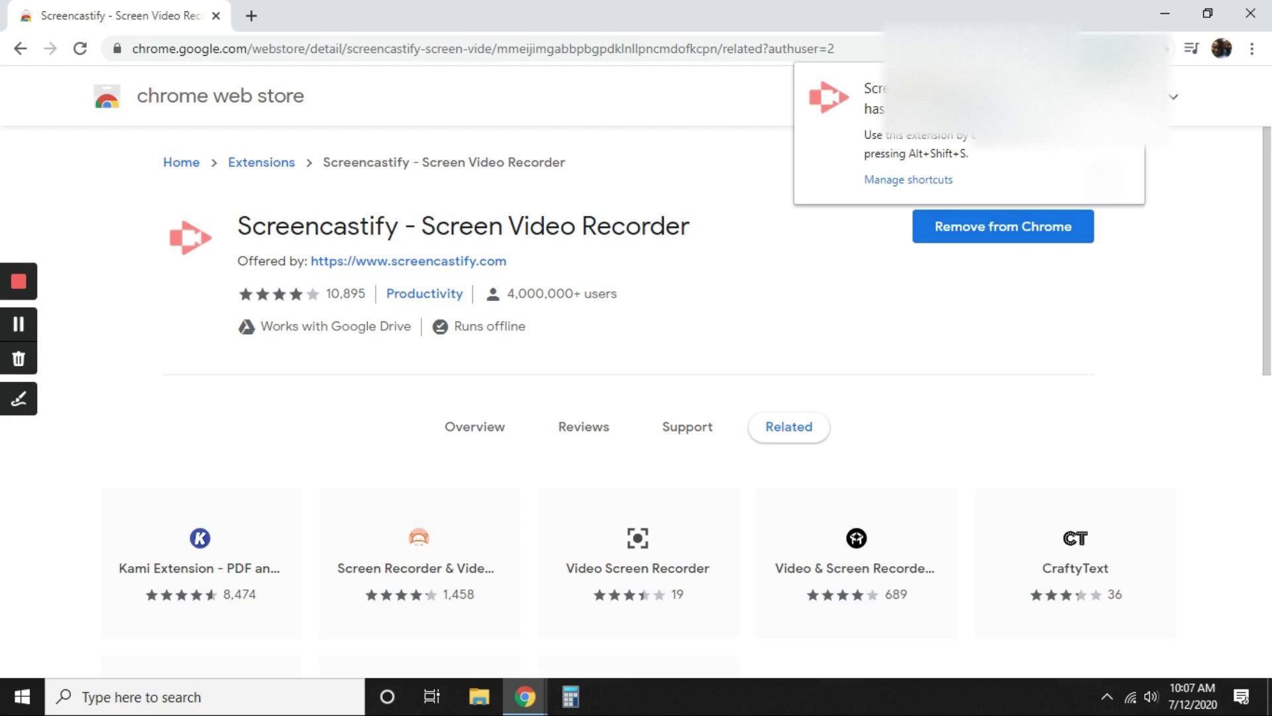
Open Chrome's installed extensions list to set up Screencastify, then close it.
left_click(1169, 57)
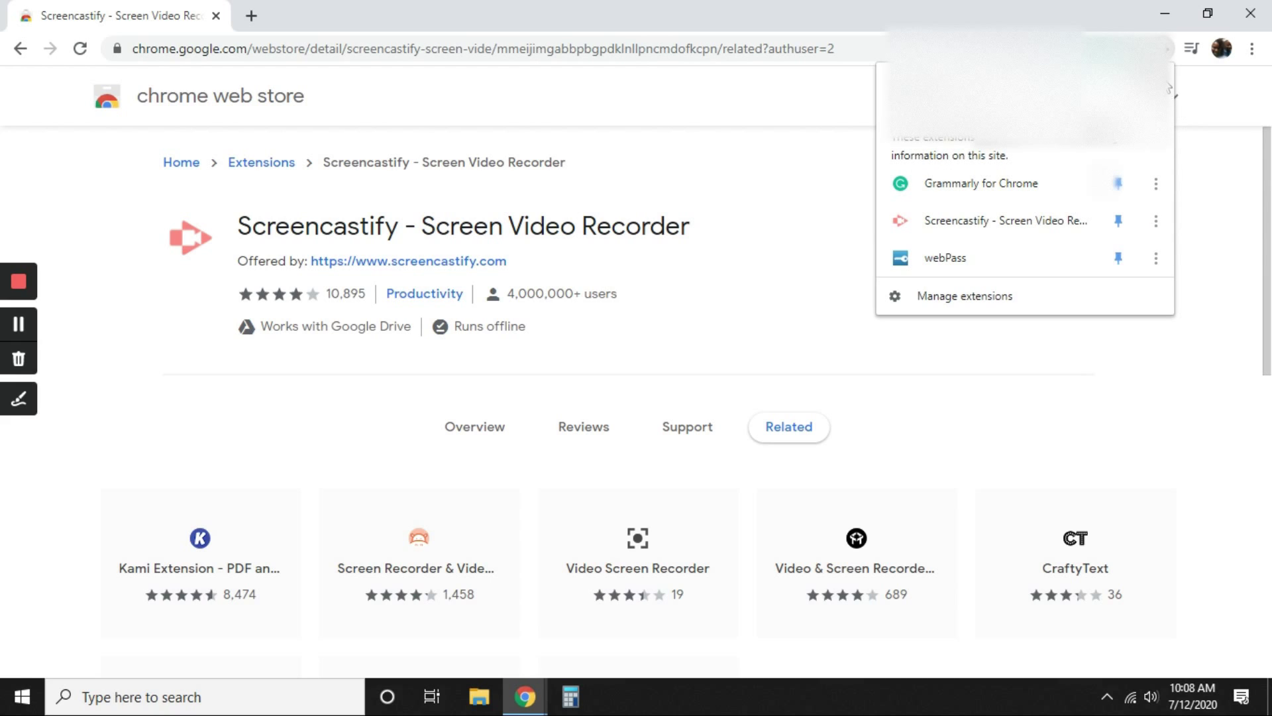
left_click(980, 95)
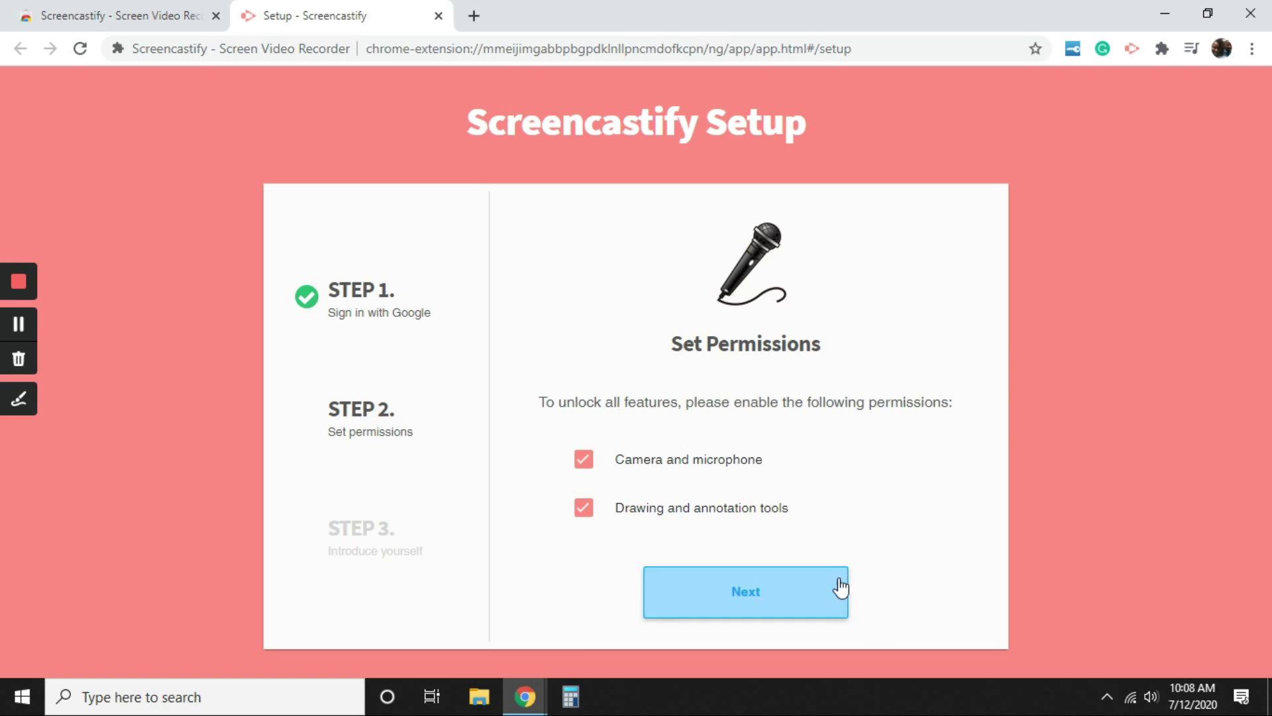
Keep the camera, microphone and drawing permissions enabled and allow them in Chrome.
left_click(813, 600)
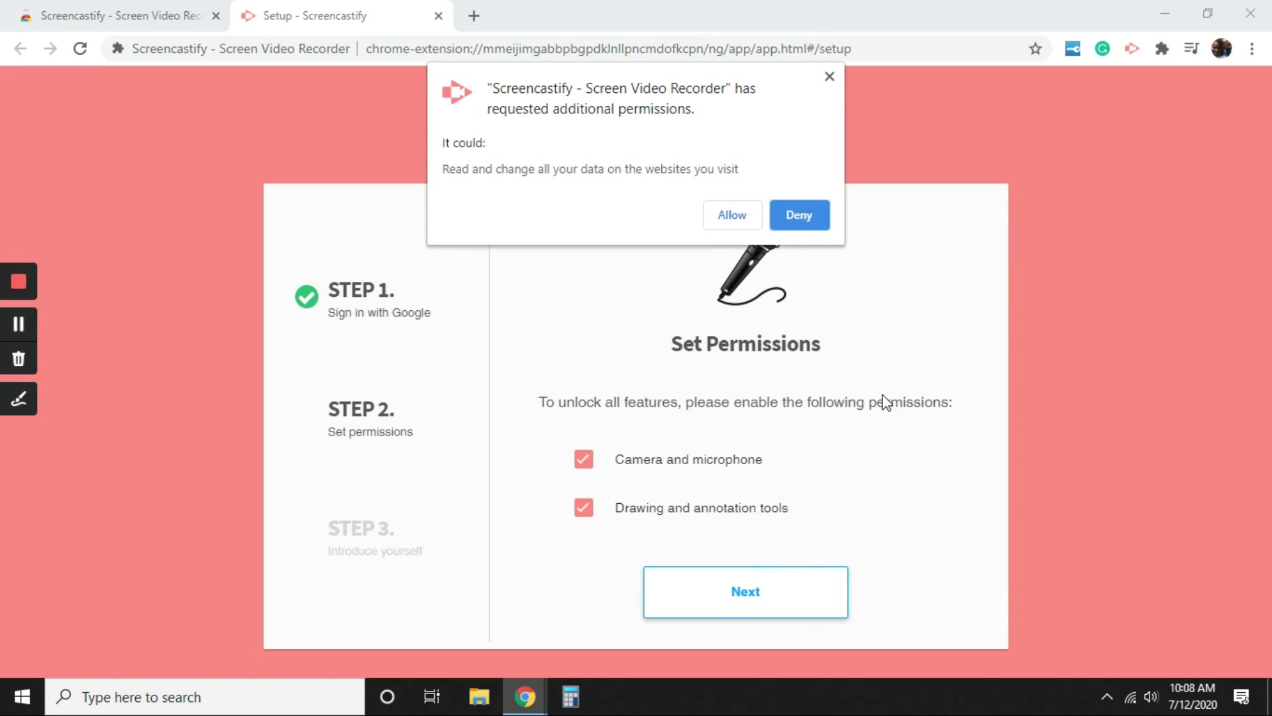
left_click(731, 220)
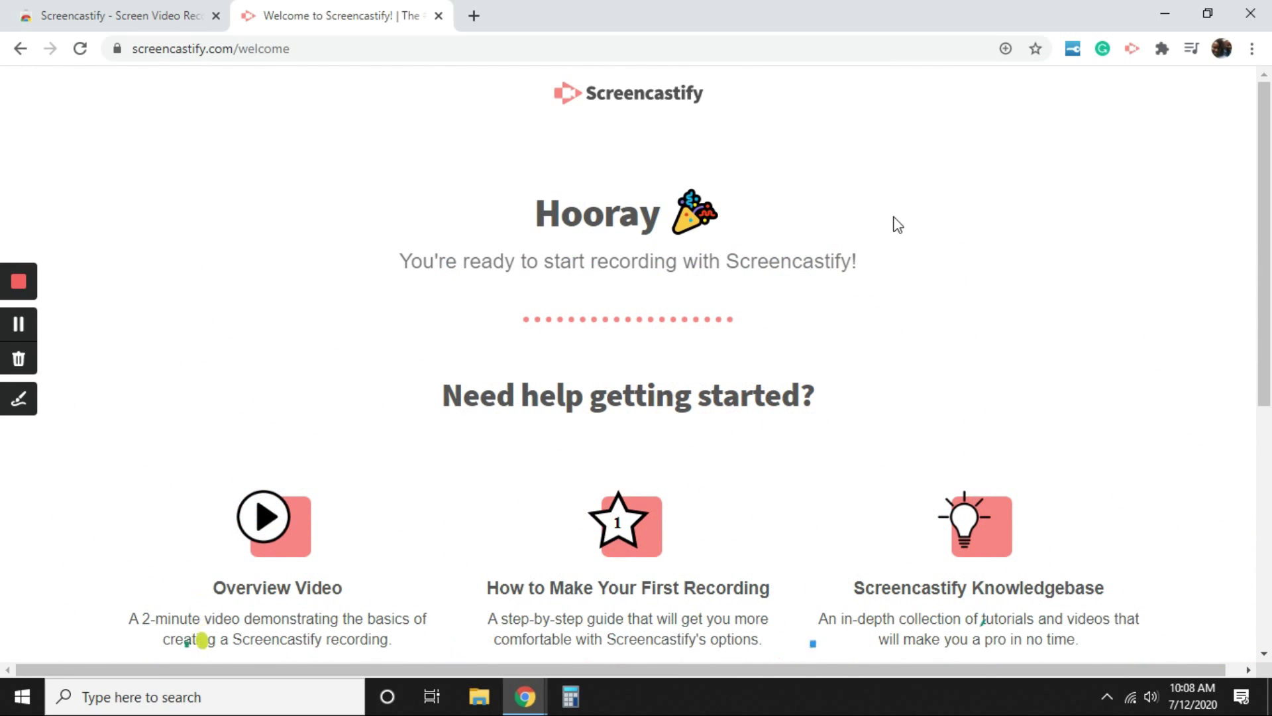
Scroll the welcome page to the Overview Video, first-recording guide and Knowledgebase links.
scroll(746, 270, "down", 4)
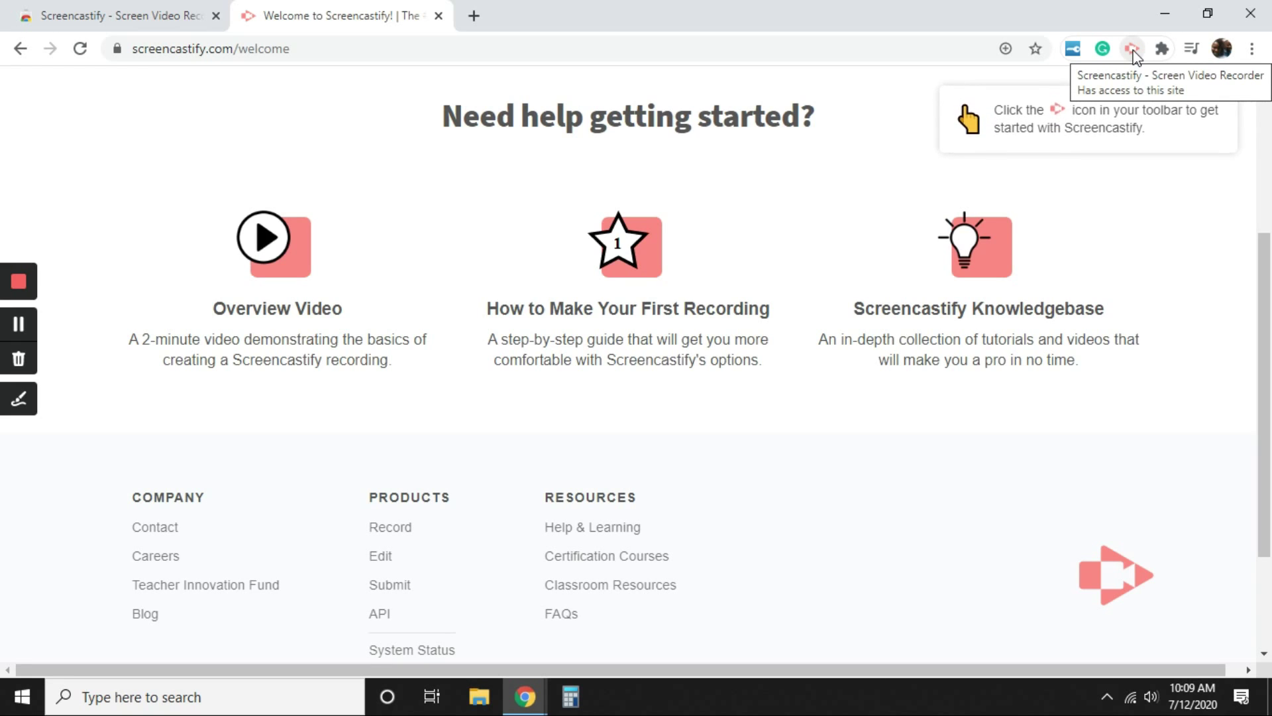
Open the Screencastify recording panel from its Chrome toolbar icon.
left_click(1133, 53)
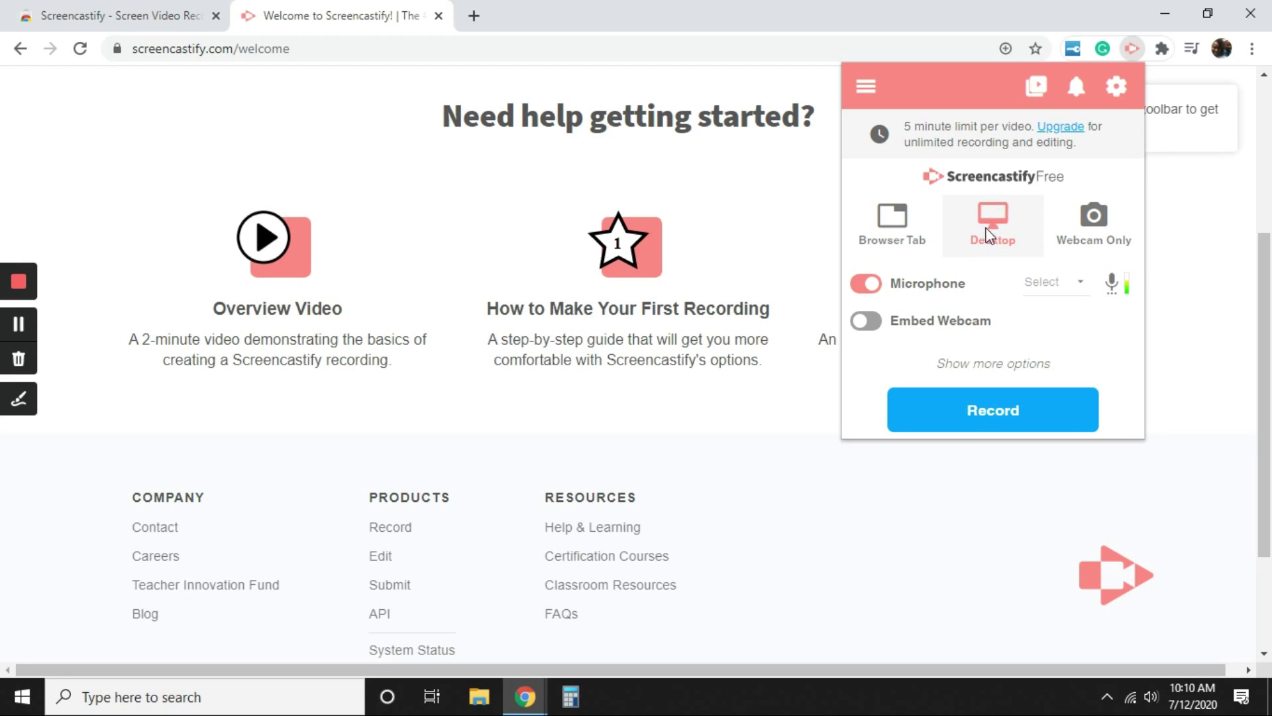
Show the extra options, keep the 3-second countdown, and start the desktop recording.
left_click(1037, 365)
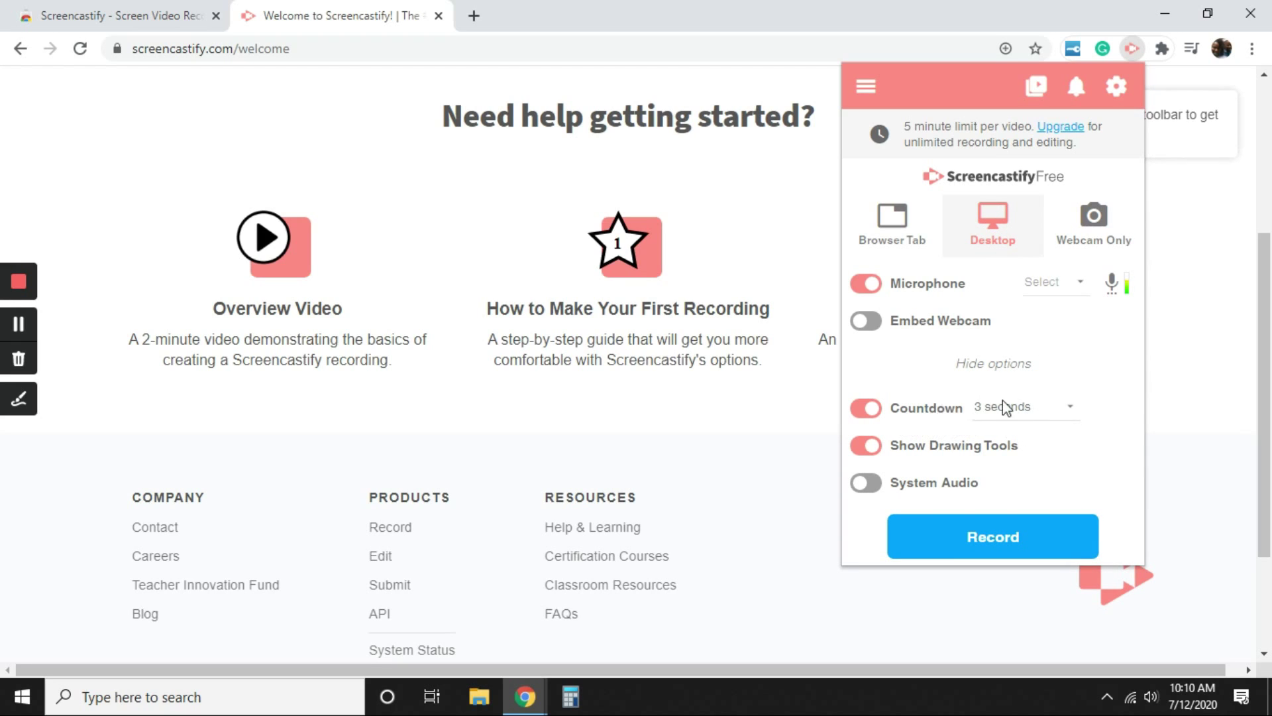
left_click(1073, 414)
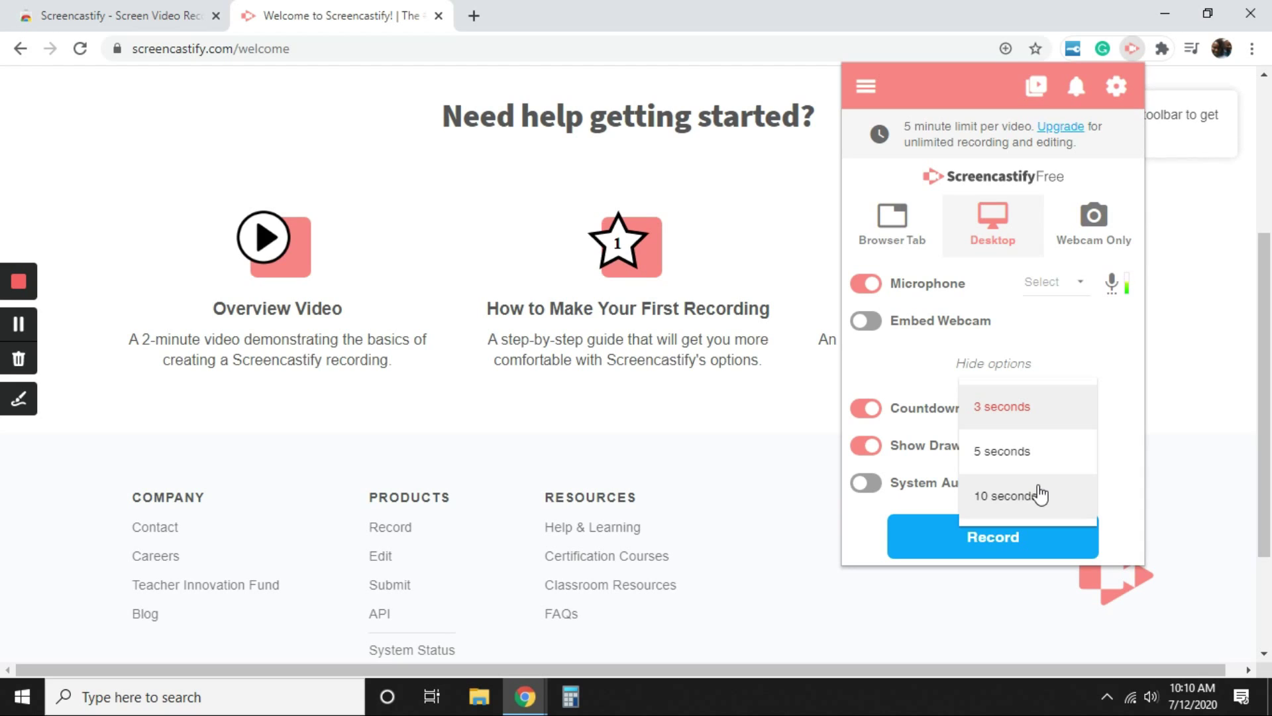
left_click(1017, 419)
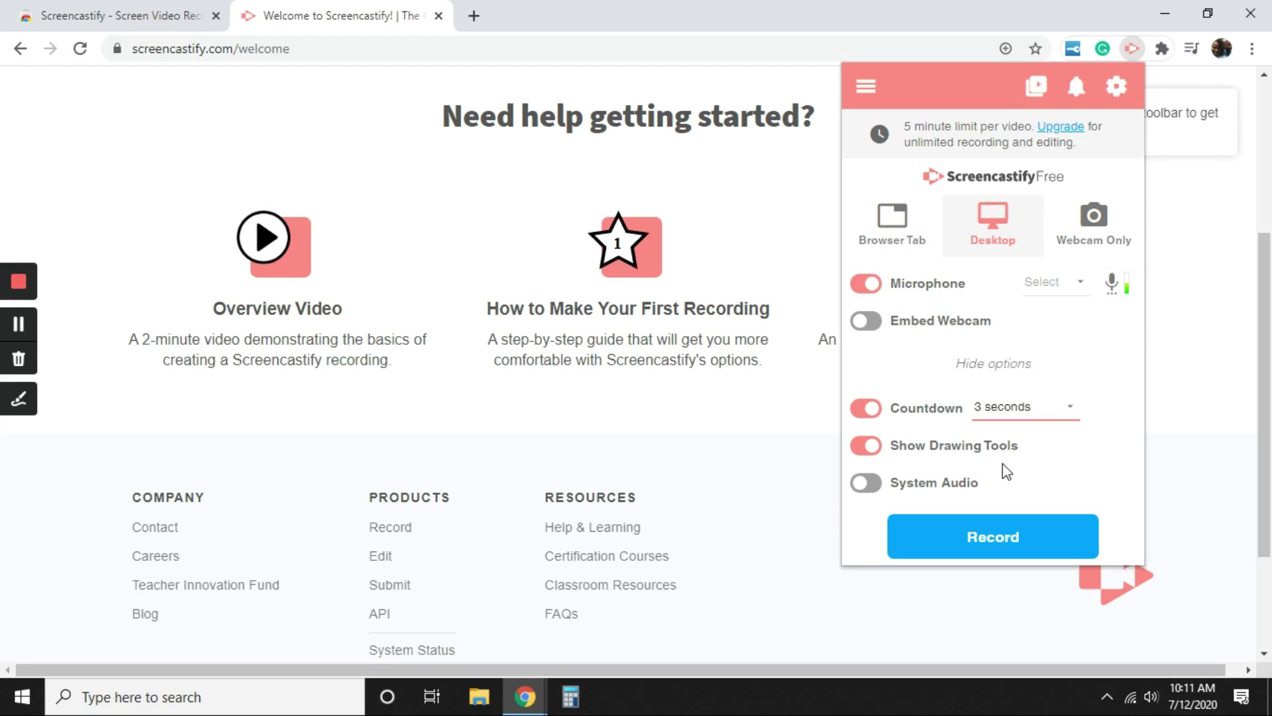
left_click(1022, 536)
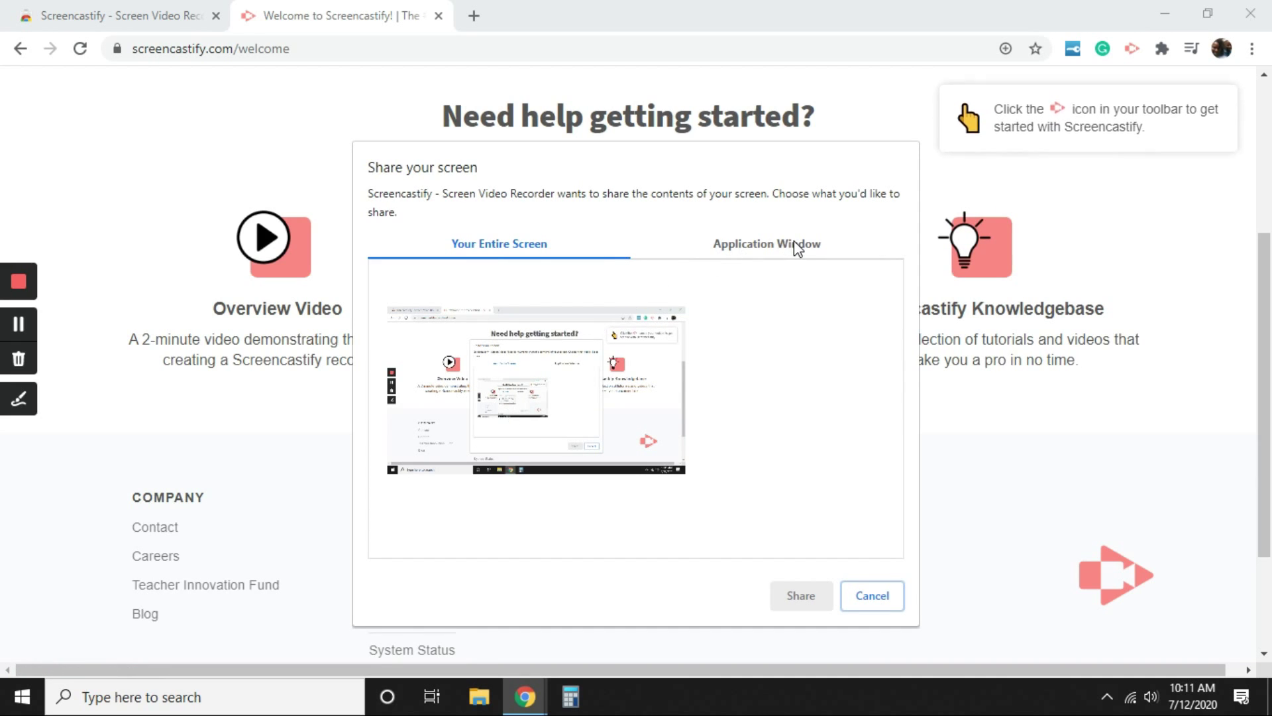
Choose Your Entire Screen in the share dialog and share it to begin recording.
left_click(530, 392)
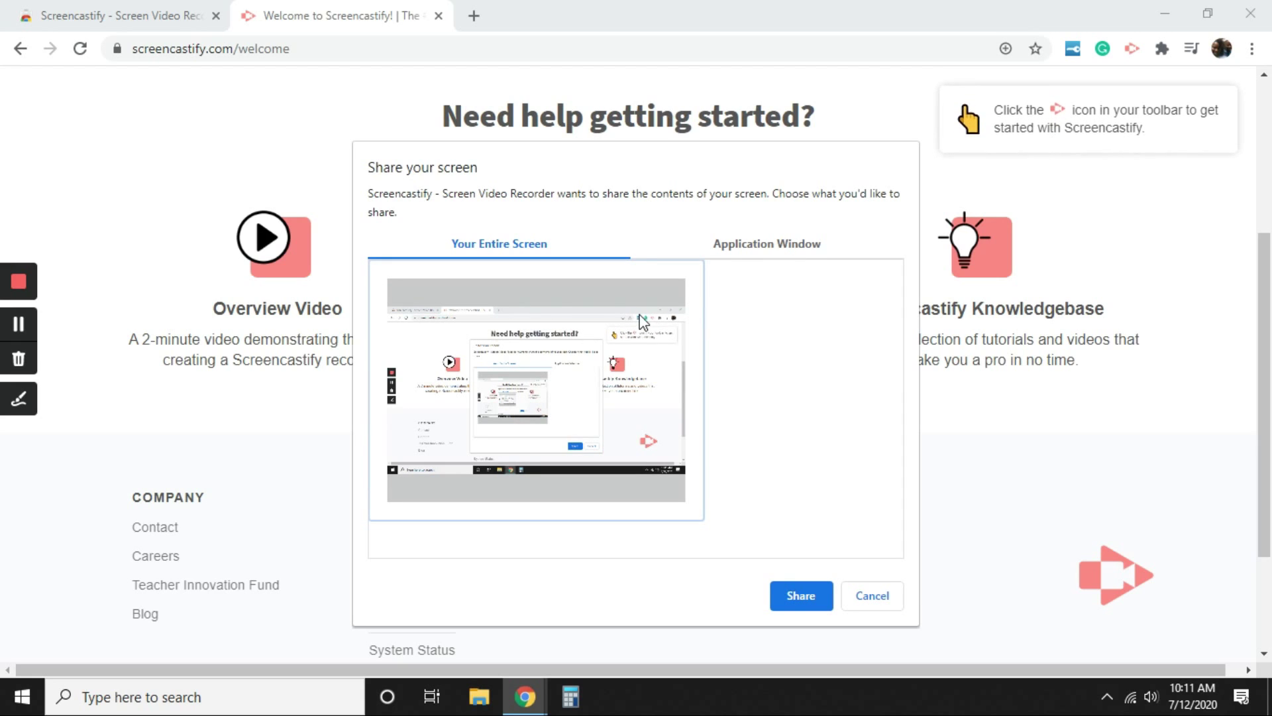
left_click(801, 597)
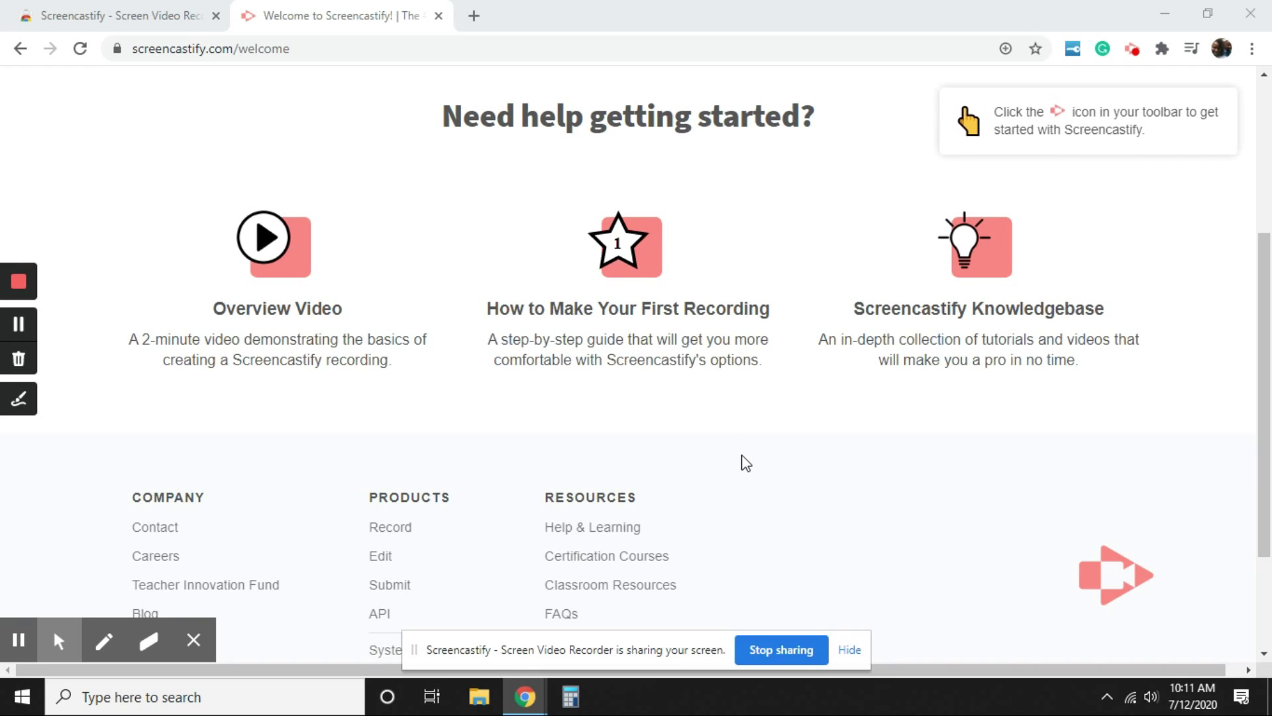
Show the 'writing homework.docx' Google Doc on screen while recording.
mouse_move(7, 662)
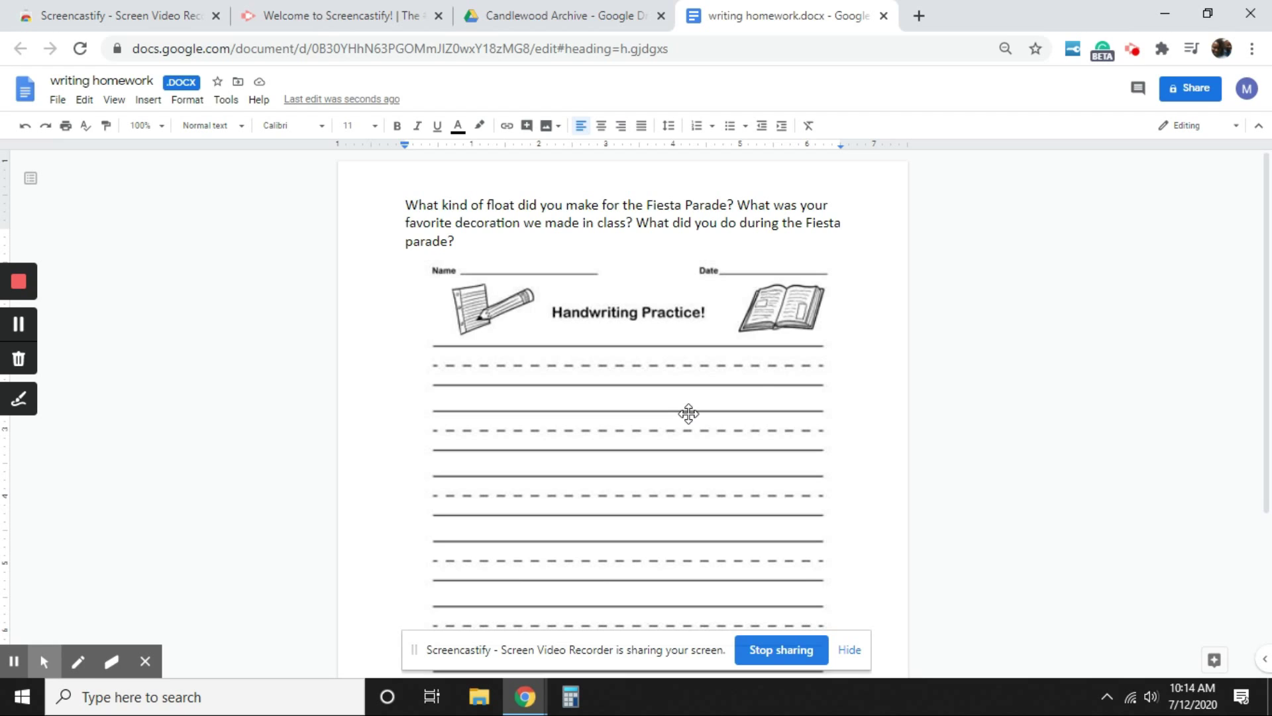
mouse_move(44, 660)
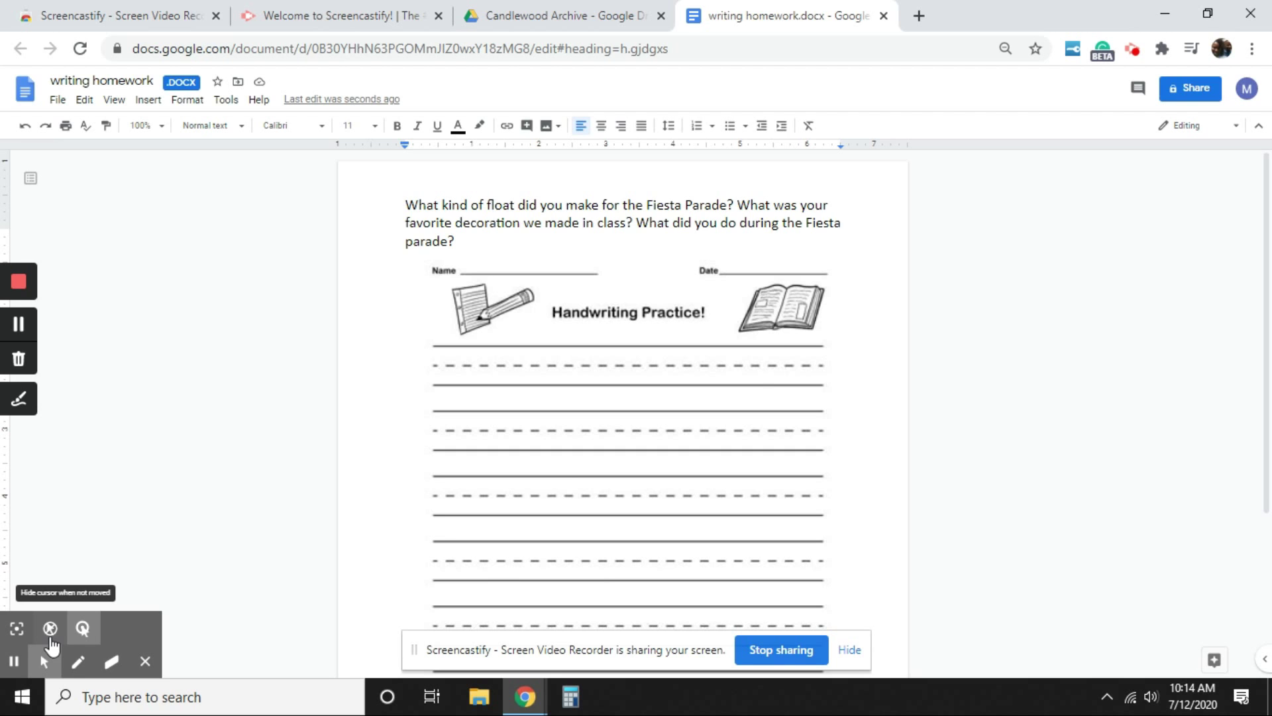
left_click(16, 630)
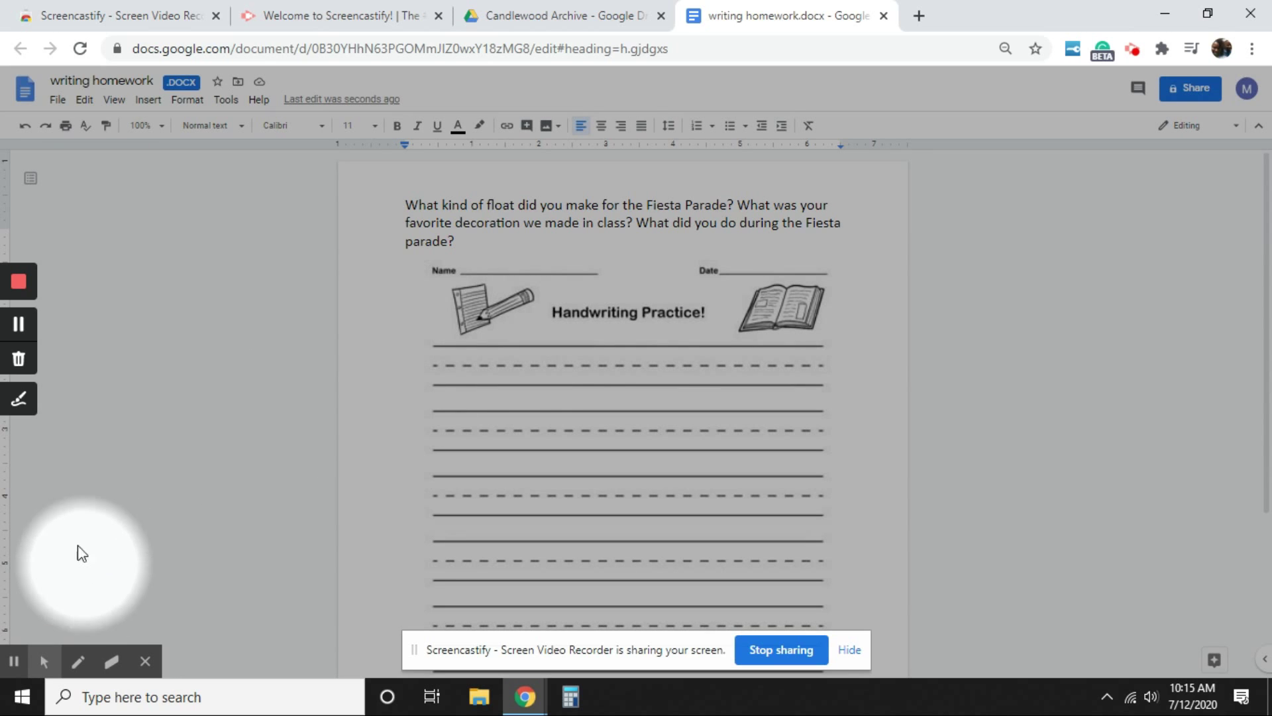
mouse_move(3, 661)
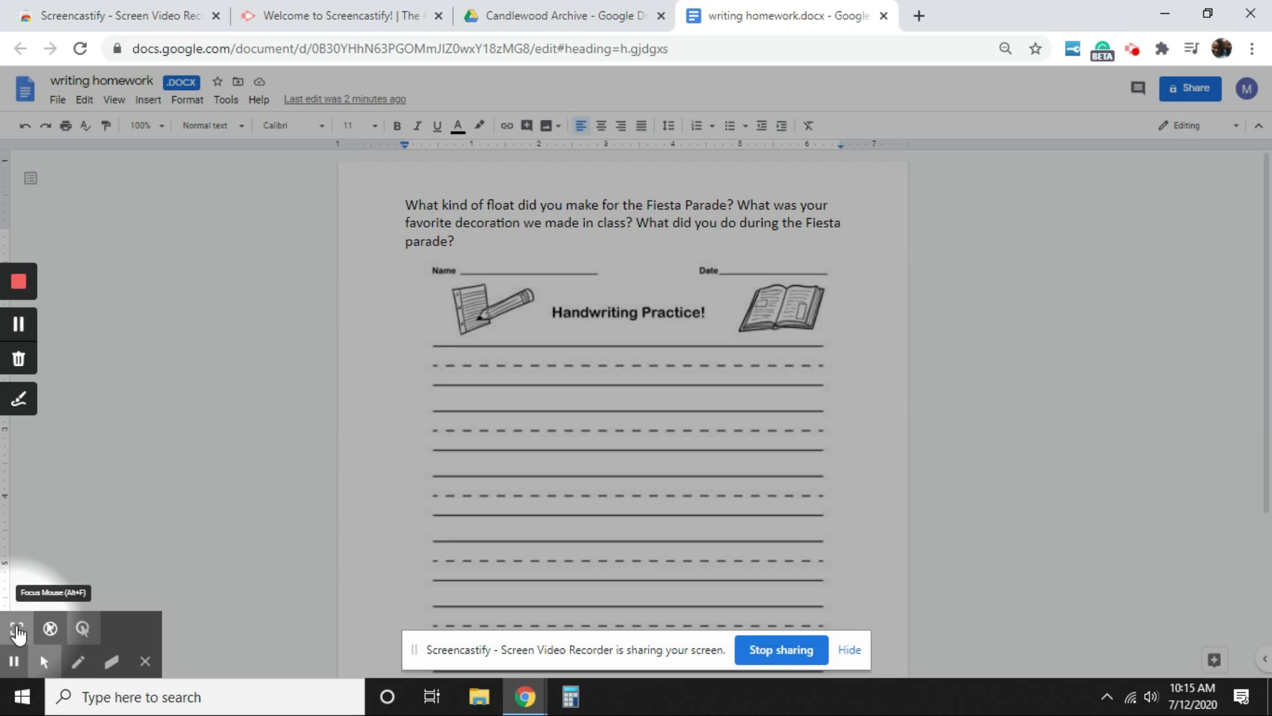
left_click(17, 630)
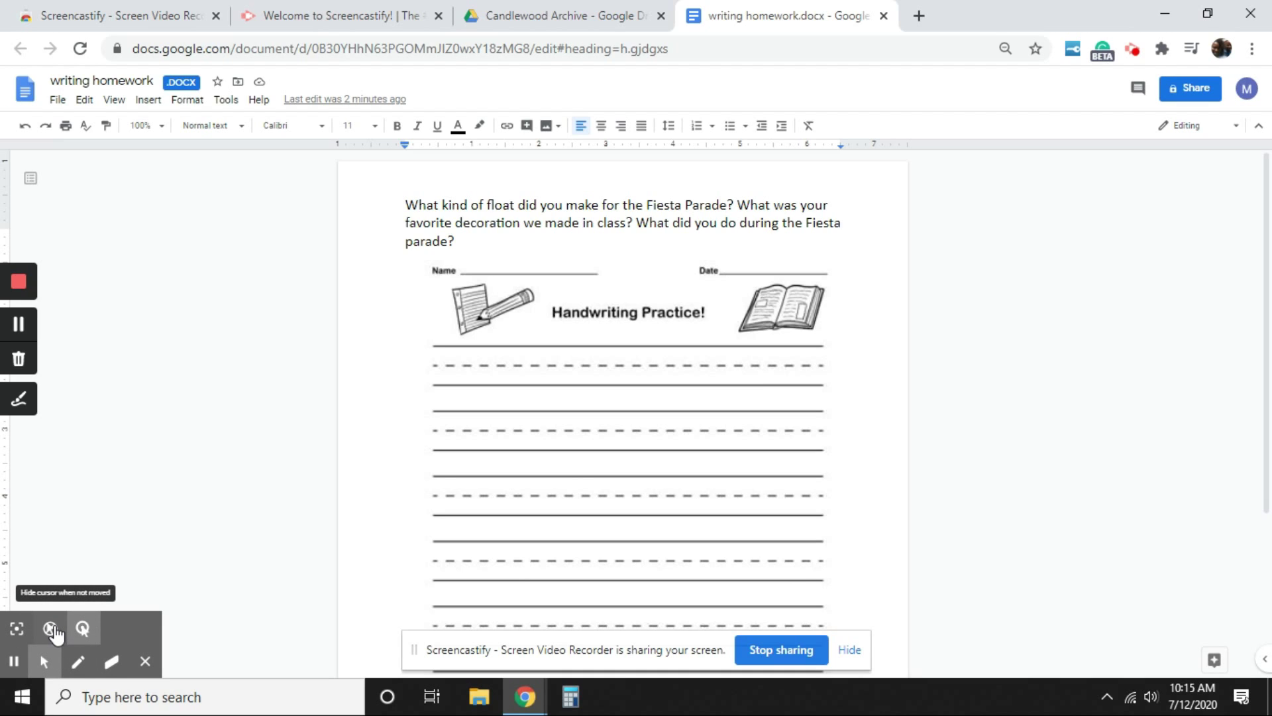
Turn on 'Hide cursor when not moved' in the Screencastify cursor options row.
left_click(53, 630)
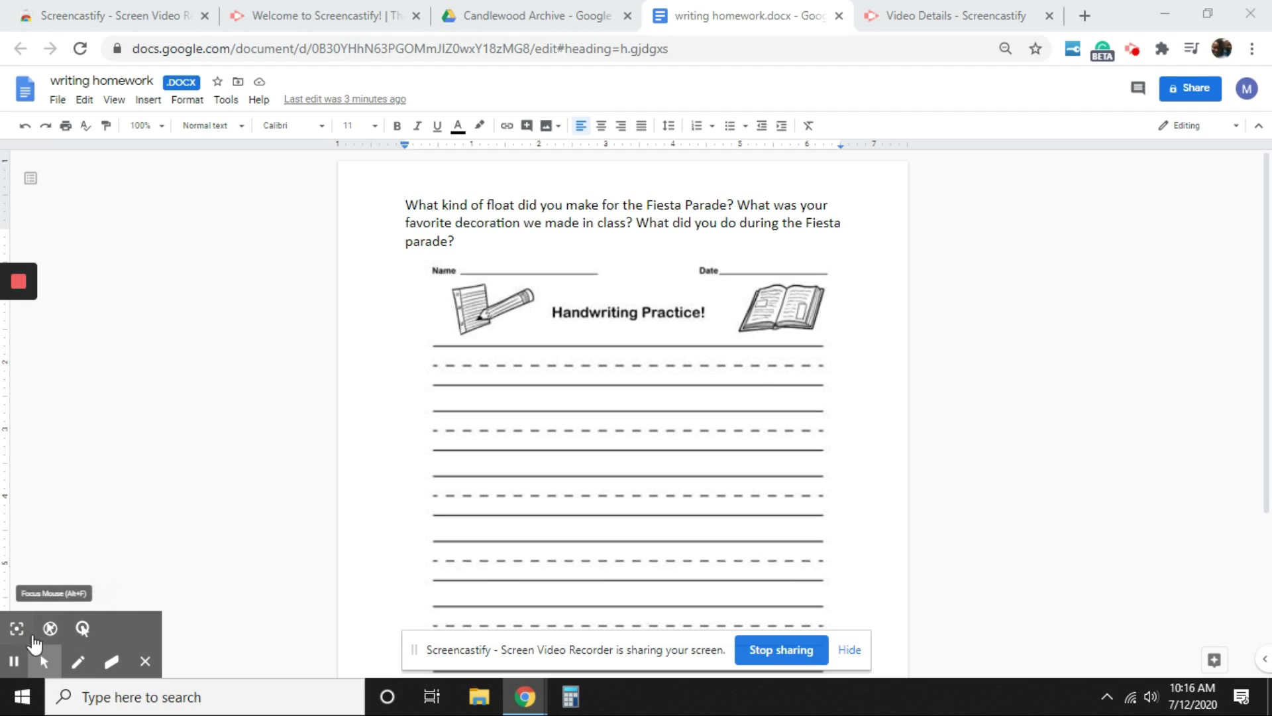
Switch on yellow click highlighting and test it with a click on the worksheet.
left_click(83, 628)
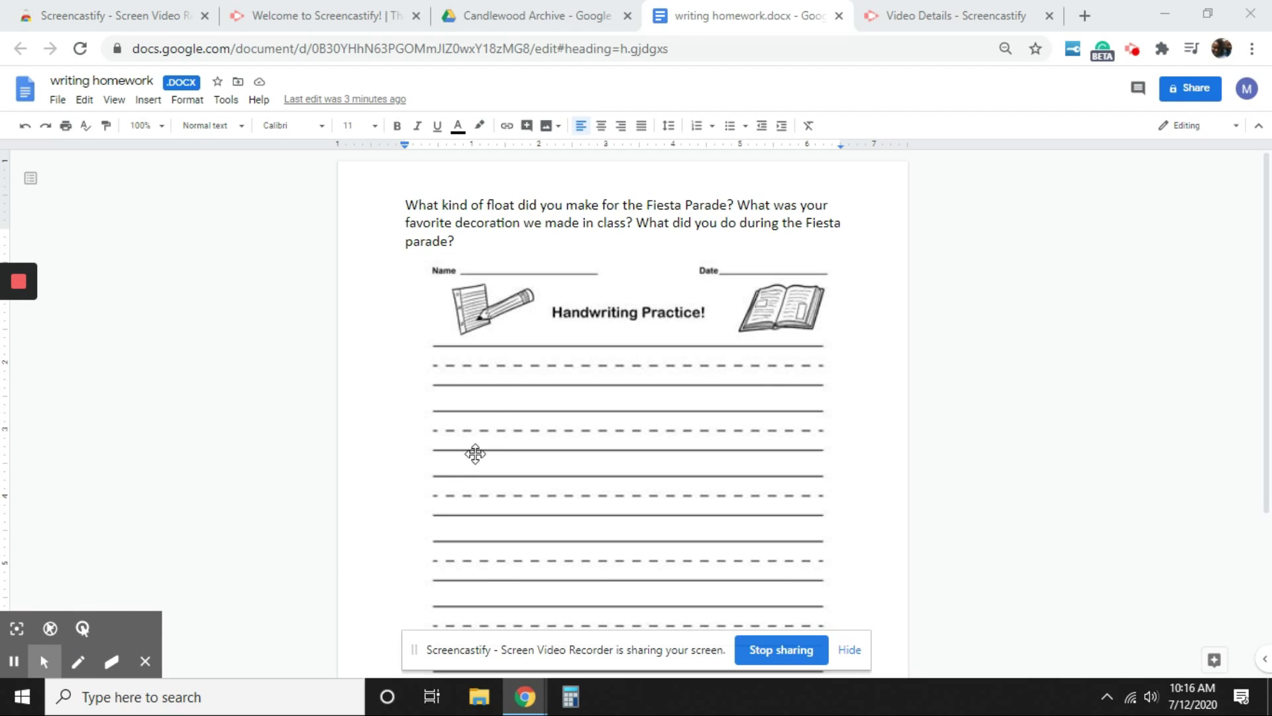
left_click(83, 629)
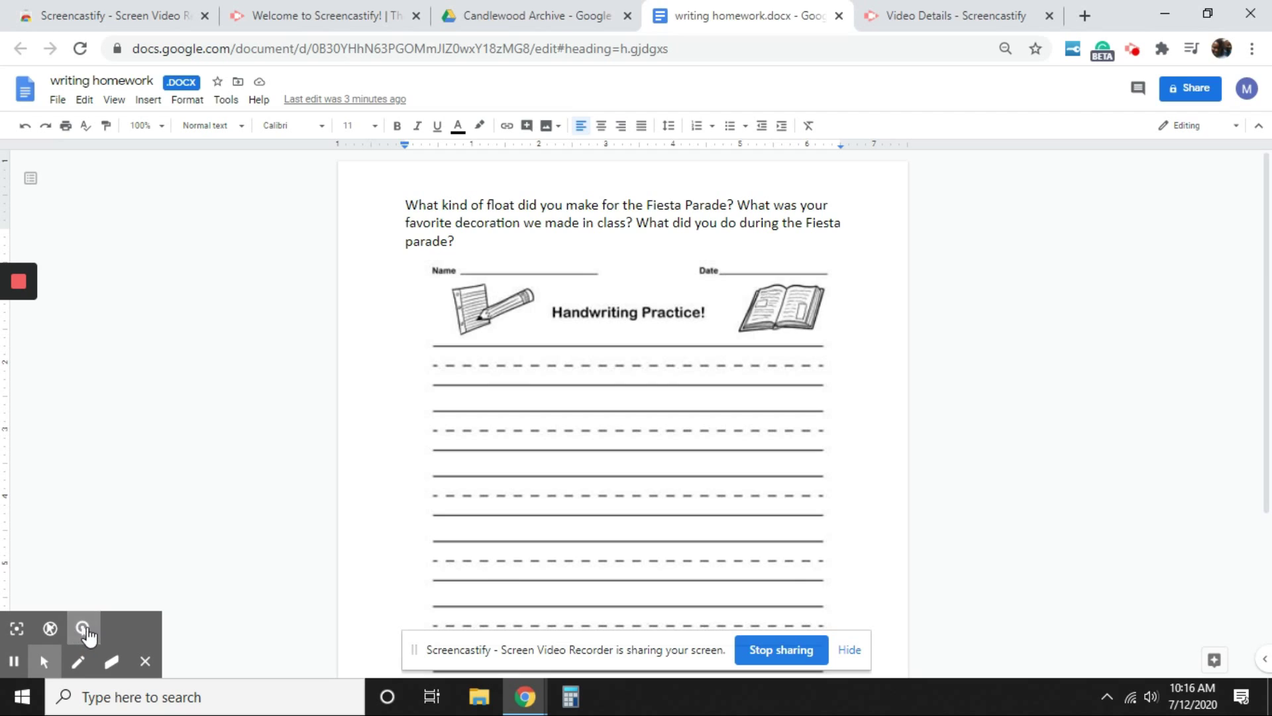
left_click(88, 629)
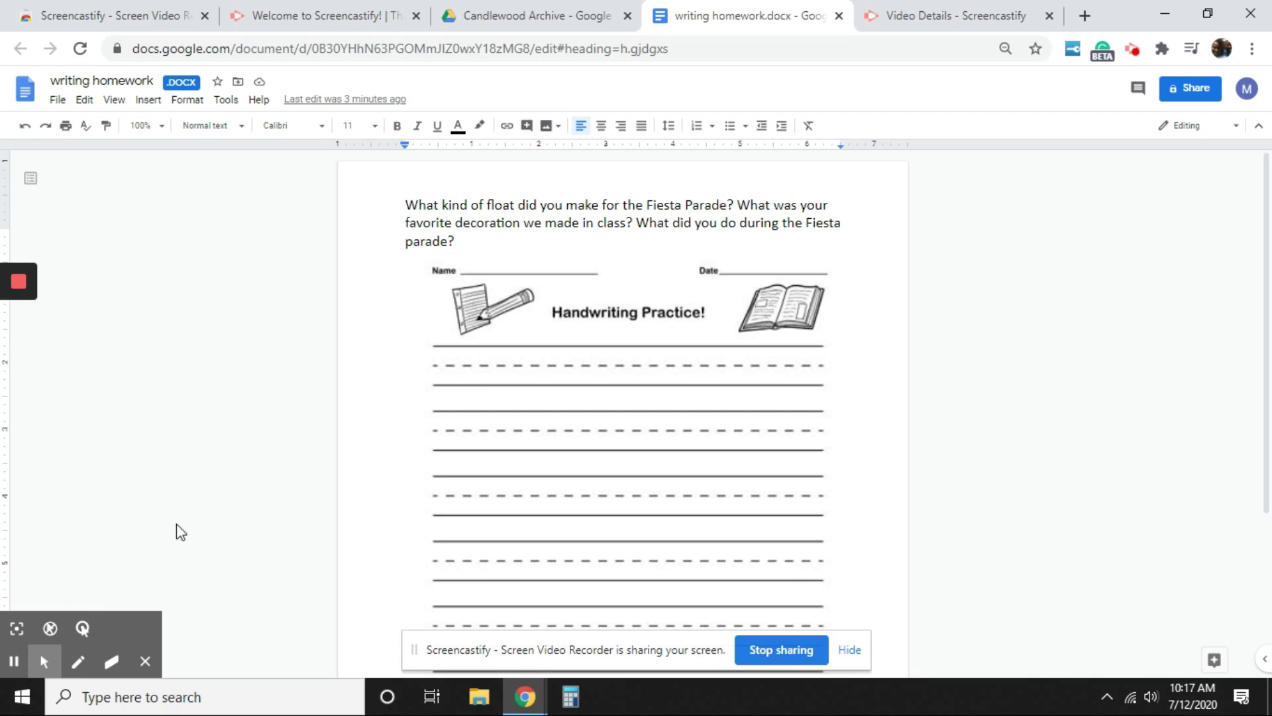
left_click(382, 429)
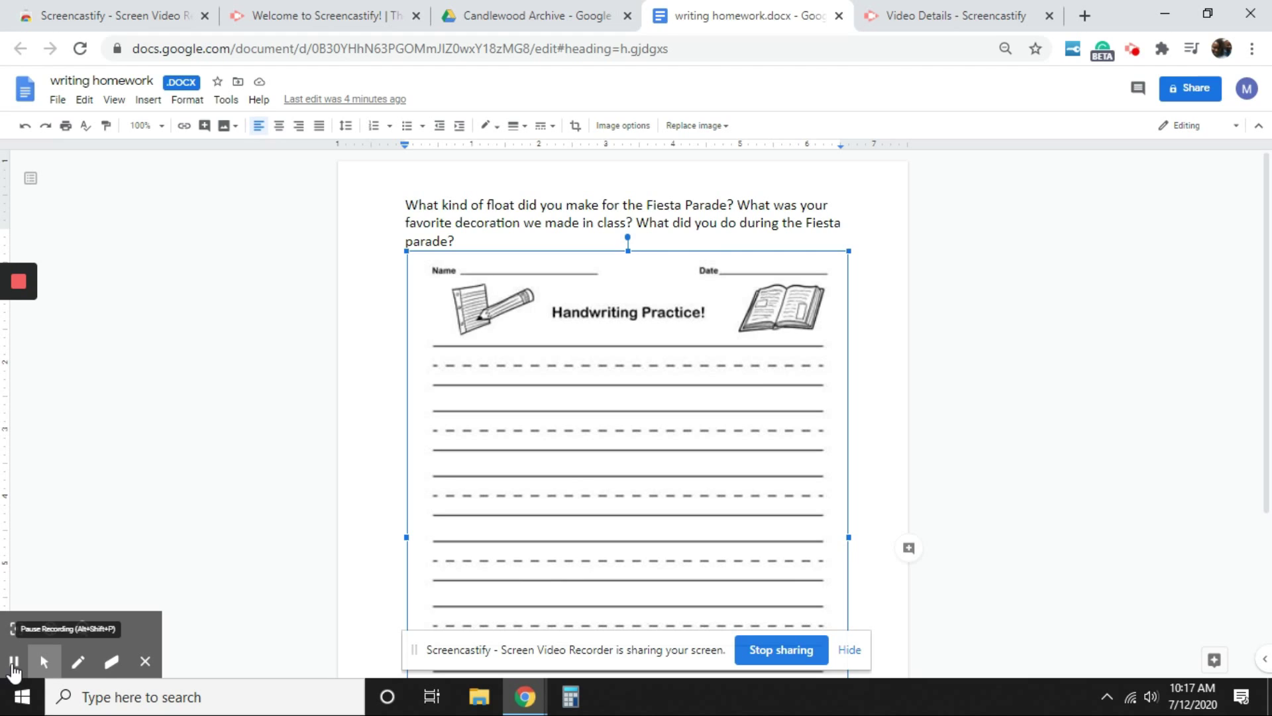
left_click(13, 662)
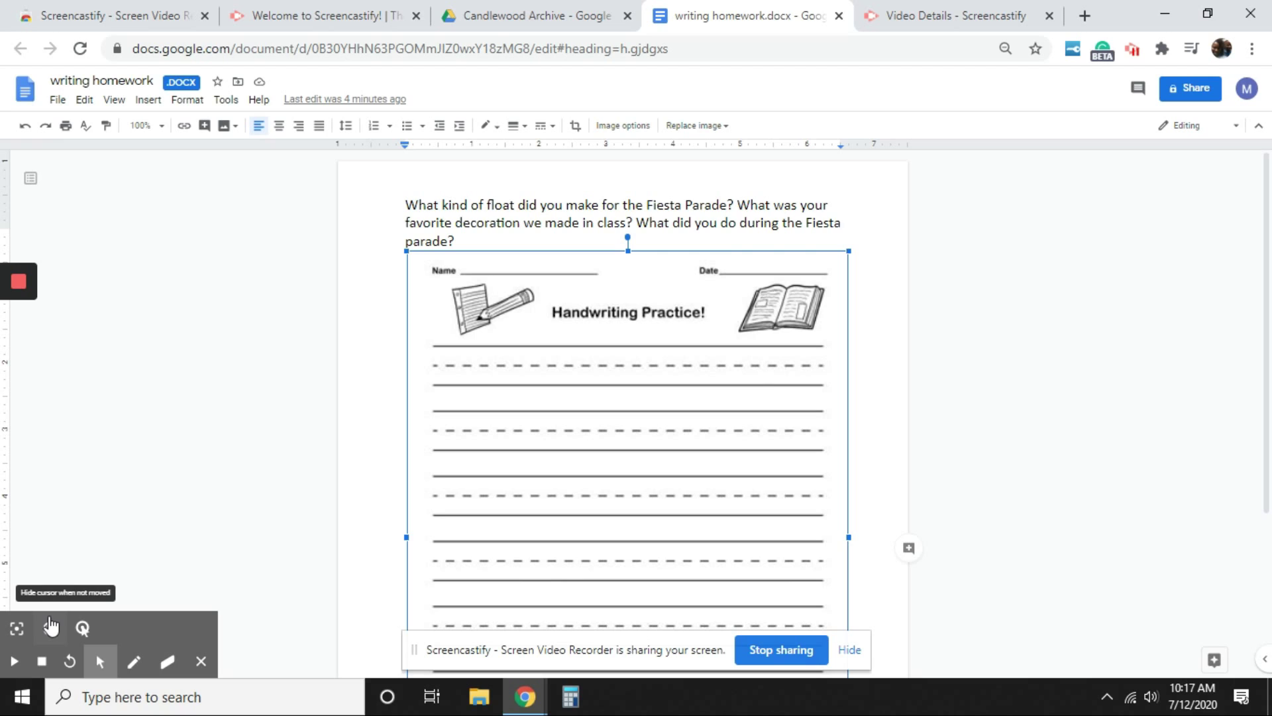
left_click(13, 660)
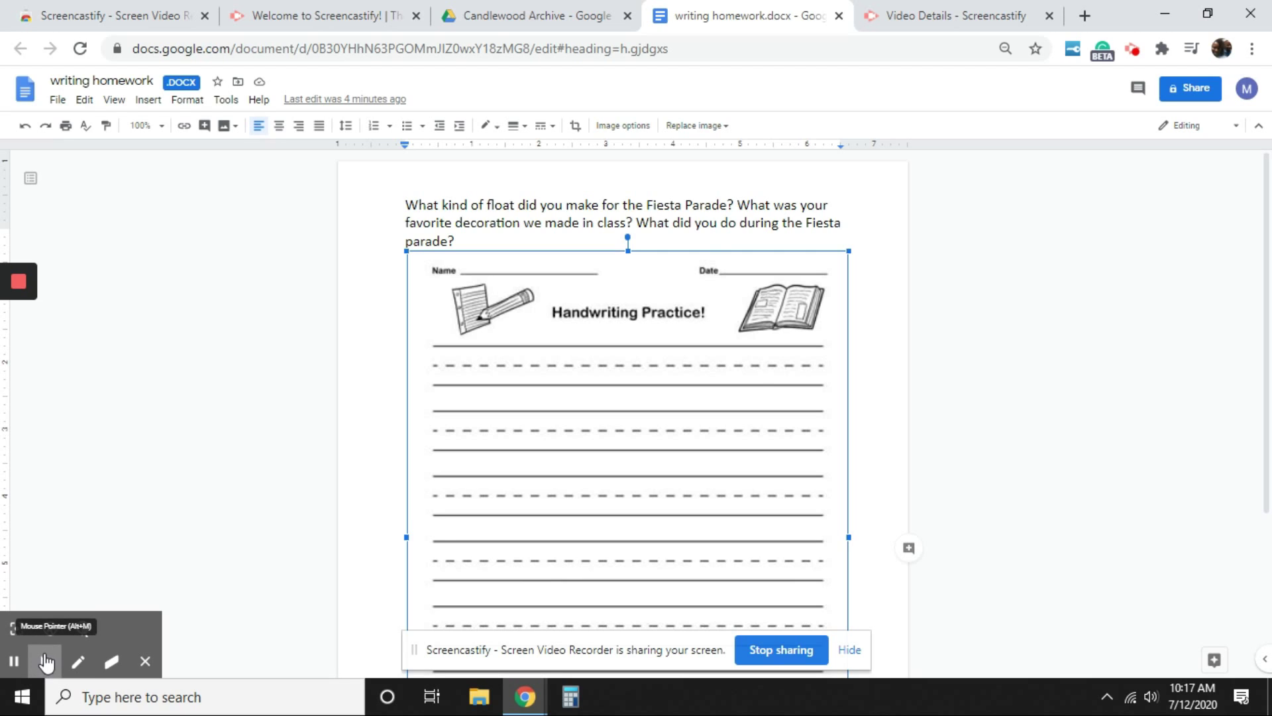
With a green Pen, circle 'What kind of' and mark the first handwriting line's start.
left_click(81, 667)
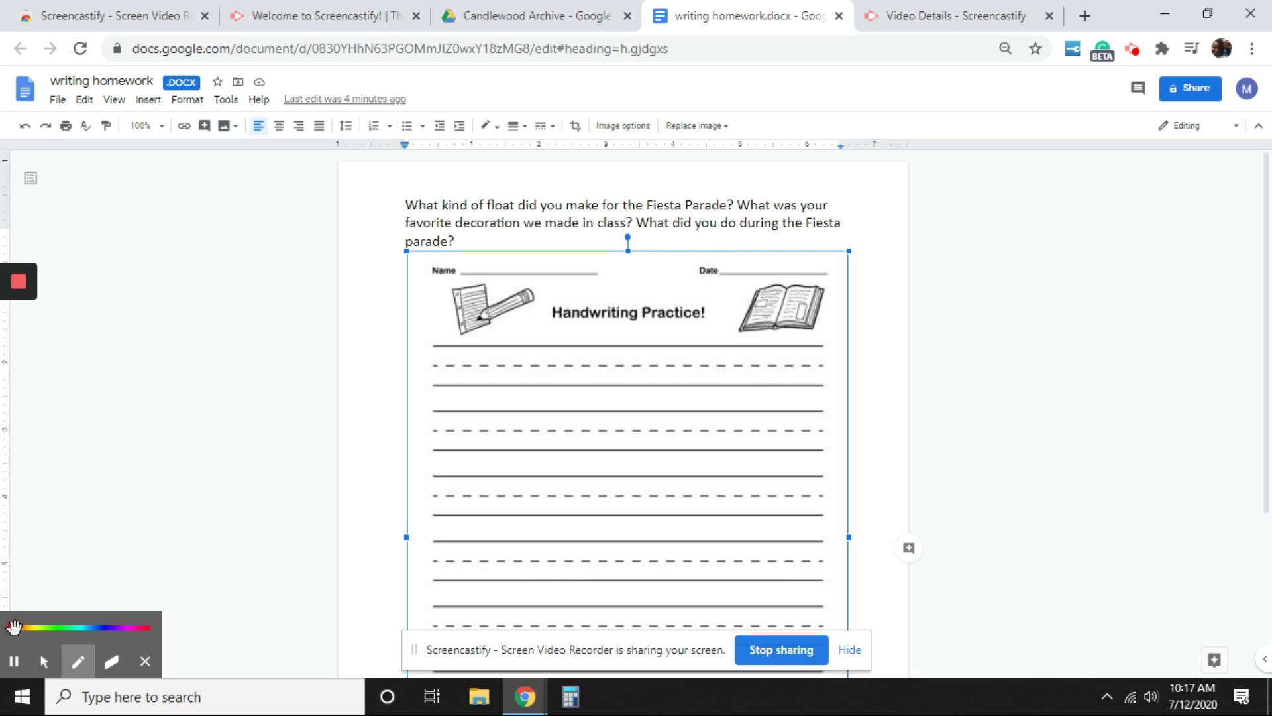
left_click_drag(14, 626, 43, 627)
mouse_move(410, 214)
left_mouse_down()
mouse_move(502, 201)
mouse_move(483, 179)
mouse_move(404, 185)
mouse_move(412, 207)
mouse_move(490, 192)
left_mouse_up()
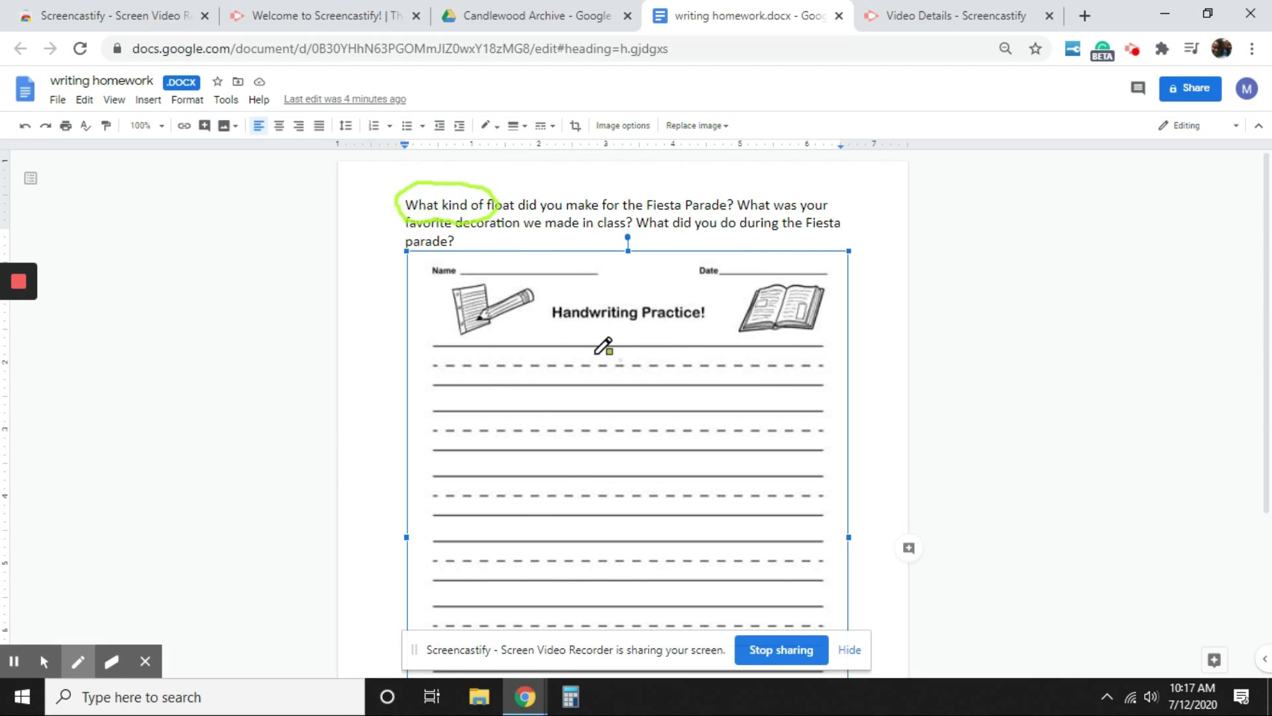
left_click_drag(472, 391, 580, 380)
mouse_move(444, 347)
left_mouse_down()
mouse_move(464, 373)
mouse_move(451, 343)
left_mouse_up()
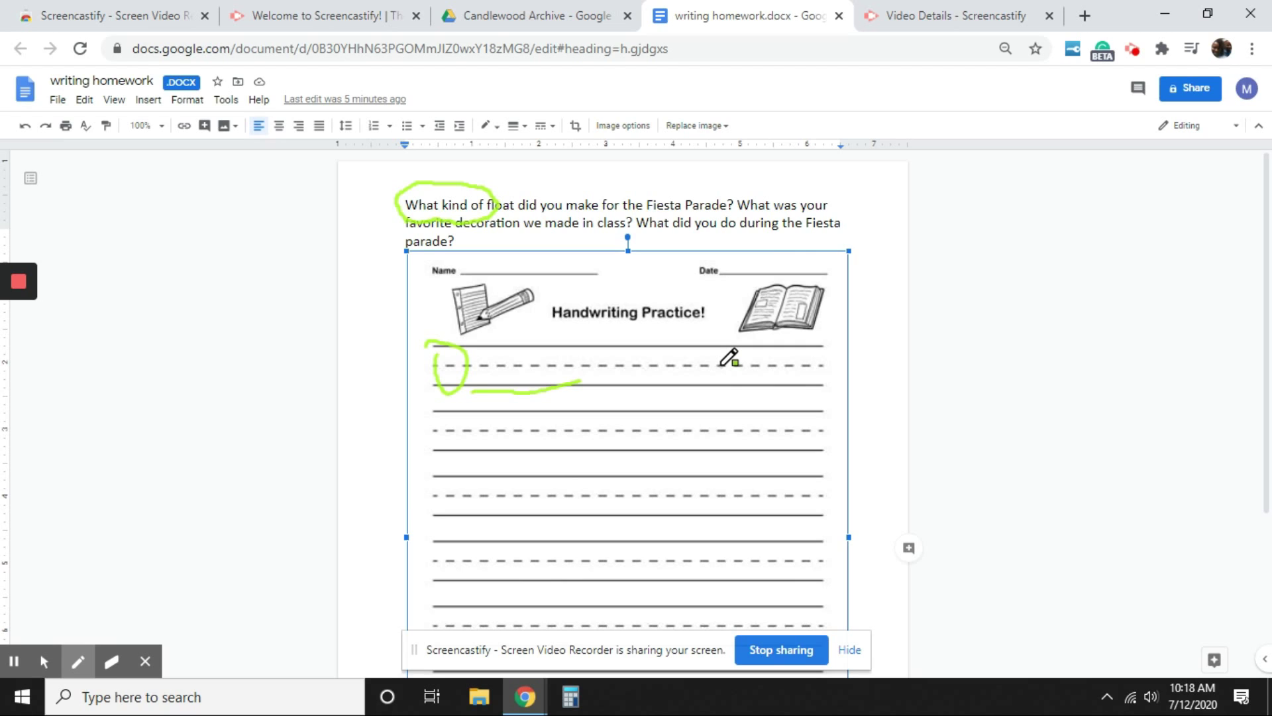
Erase the green pen markings with the Eraser, then hide the annotation tools (Alt+T).
left_click(112, 661)
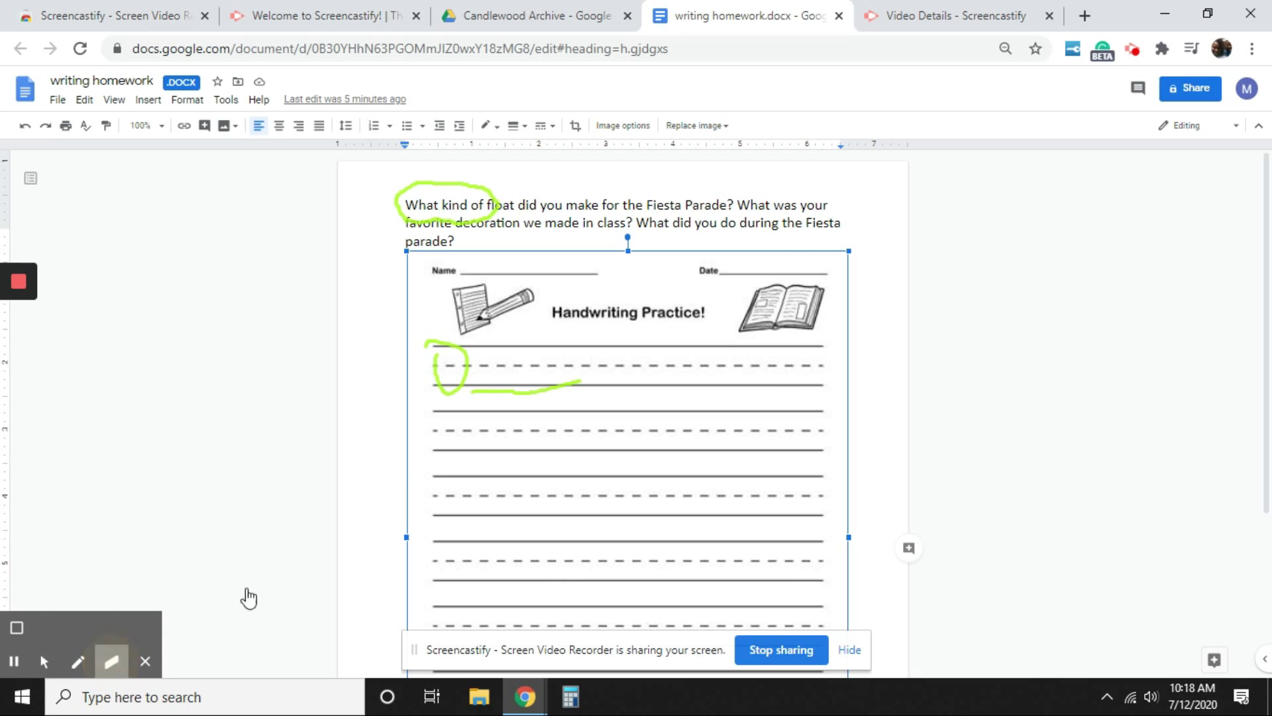
mouse_move(580, 374)
left_mouse_down()
mouse_move(453, 392)
mouse_move(437, 328)
mouse_move(453, 389)
mouse_move(518, 399)
mouse_move(462, 398)
mouse_move(507, 188)
mouse_move(488, 185)
mouse_move(478, 220)
mouse_move(428, 218)
mouse_move(426, 180)
left_mouse_up()
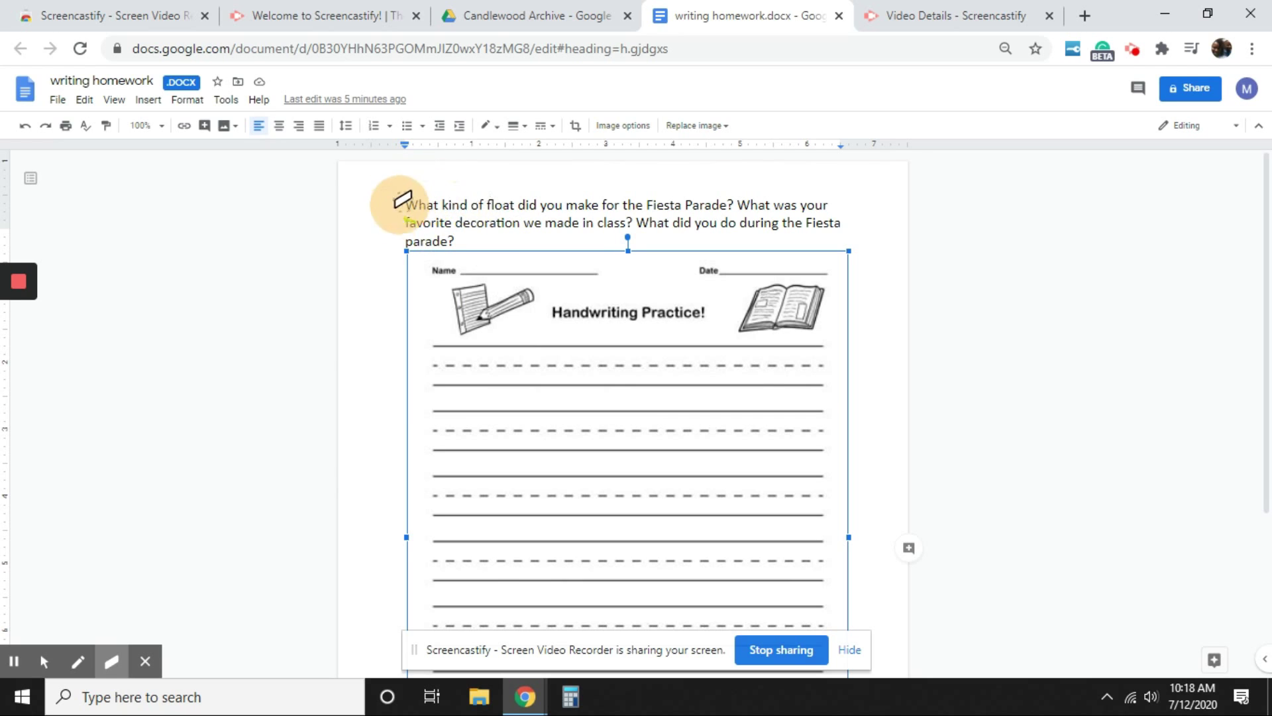
mouse_move(135, 675)
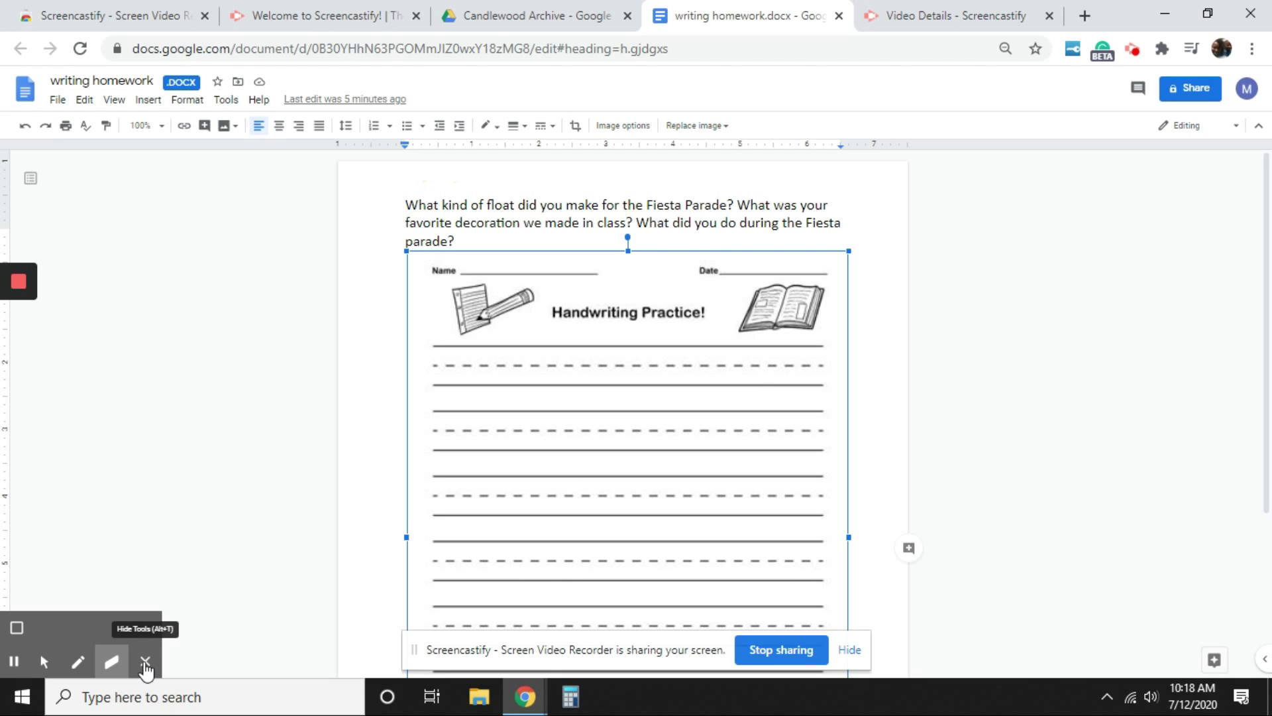
left_click(145, 670)
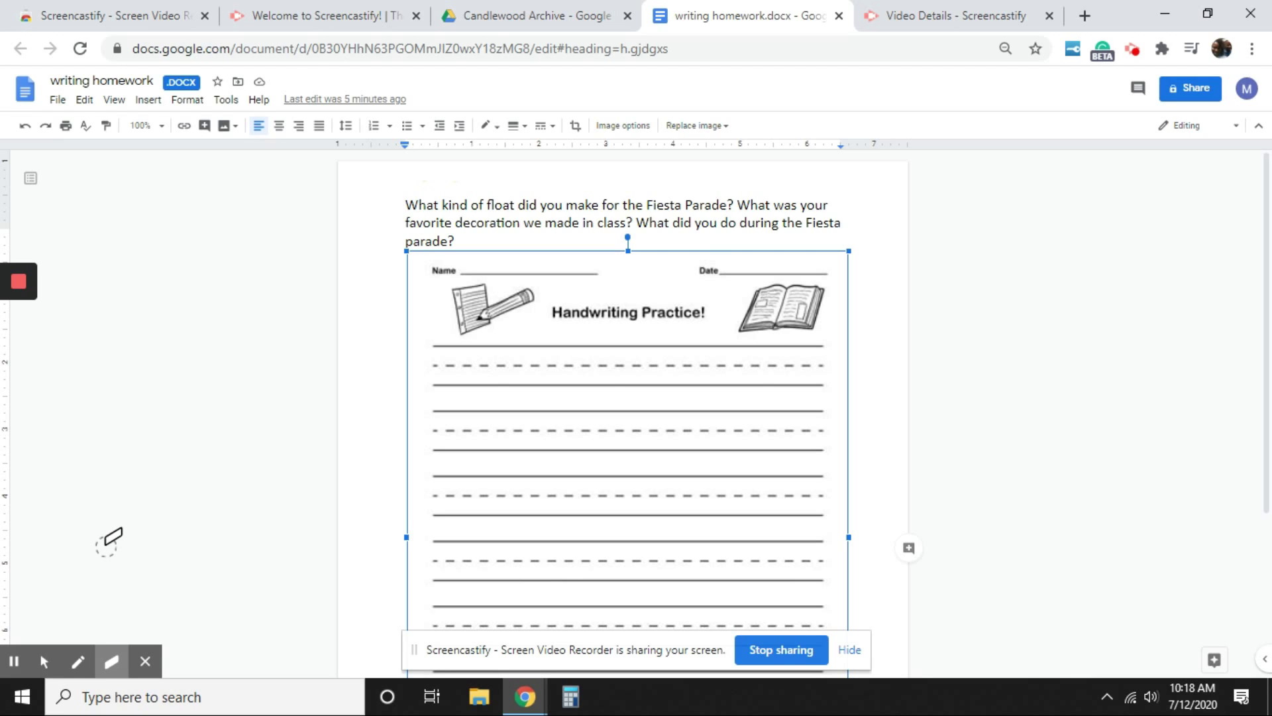
Stop the recording using the red Stop button in the Screencastify extension popup.
left_click(1133, 50)
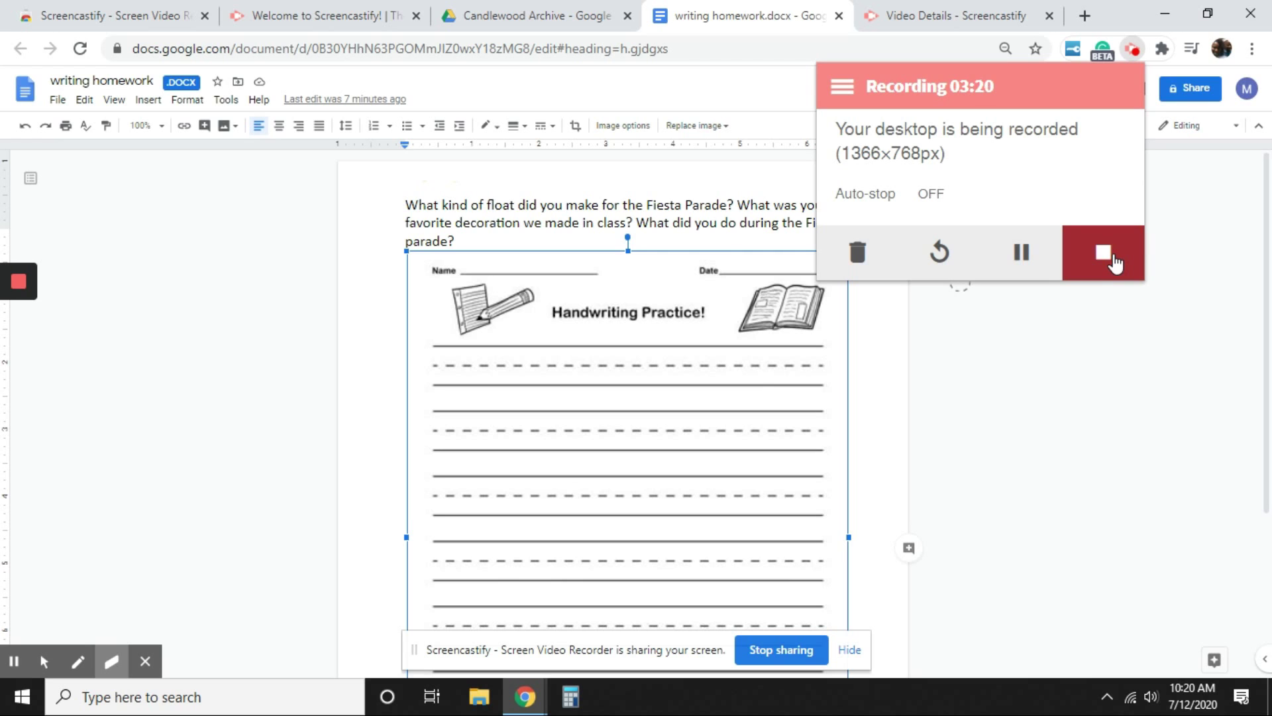
left_click(1104, 254)
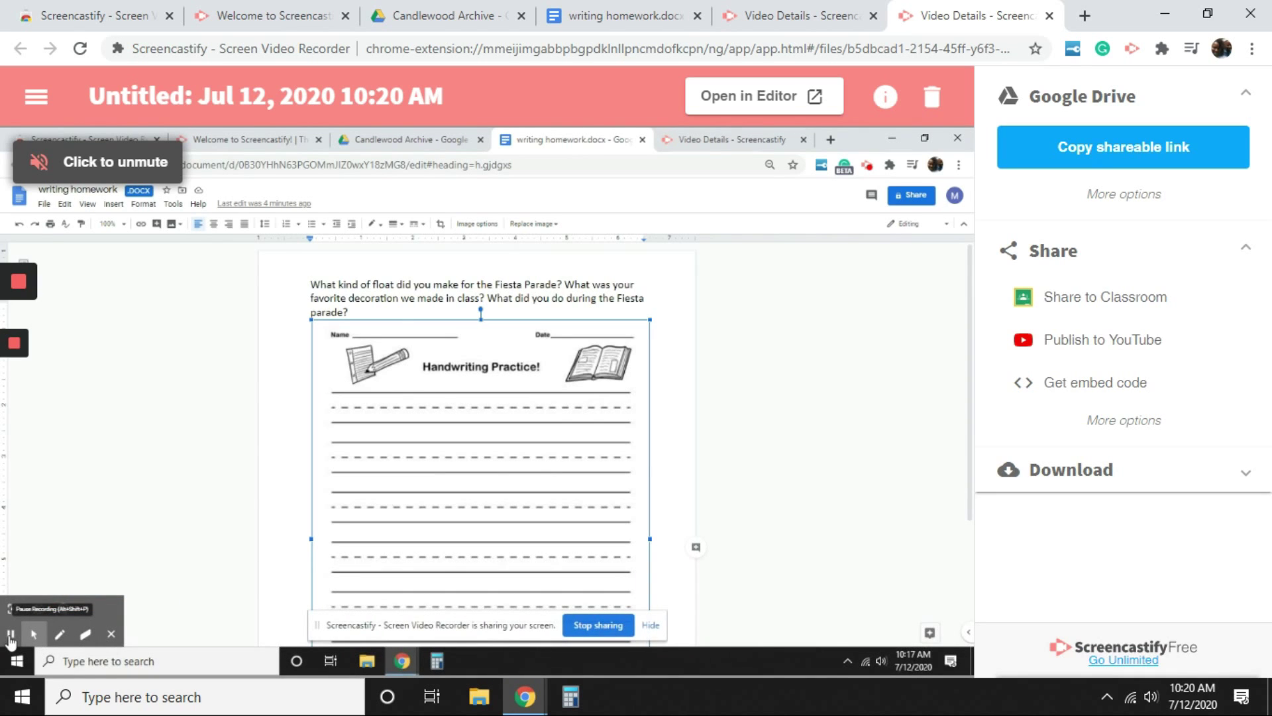
Play back the 3:21 worksheet video on the Video Details page up to 0:43.
mouse_move(26, 605)
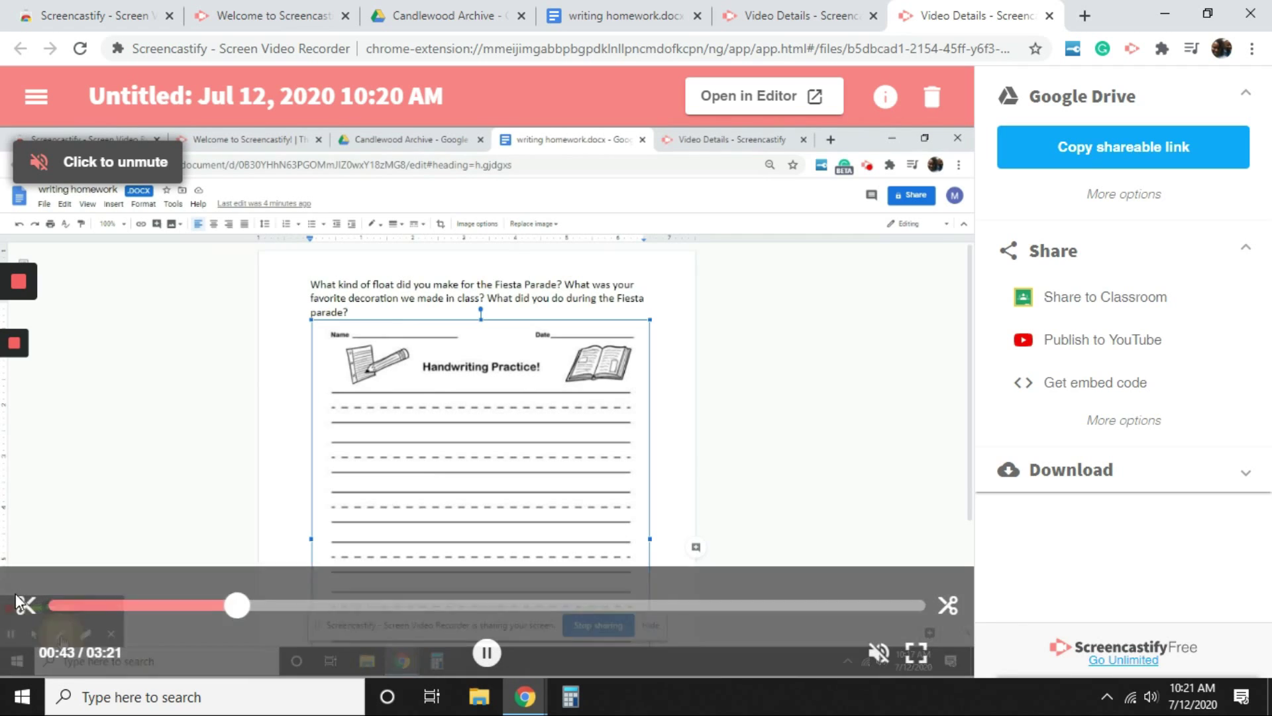
Set the trim range to 00:15–02:46, save it and confirm the permanent trim.
left_click_drag(28, 611, 108, 613)
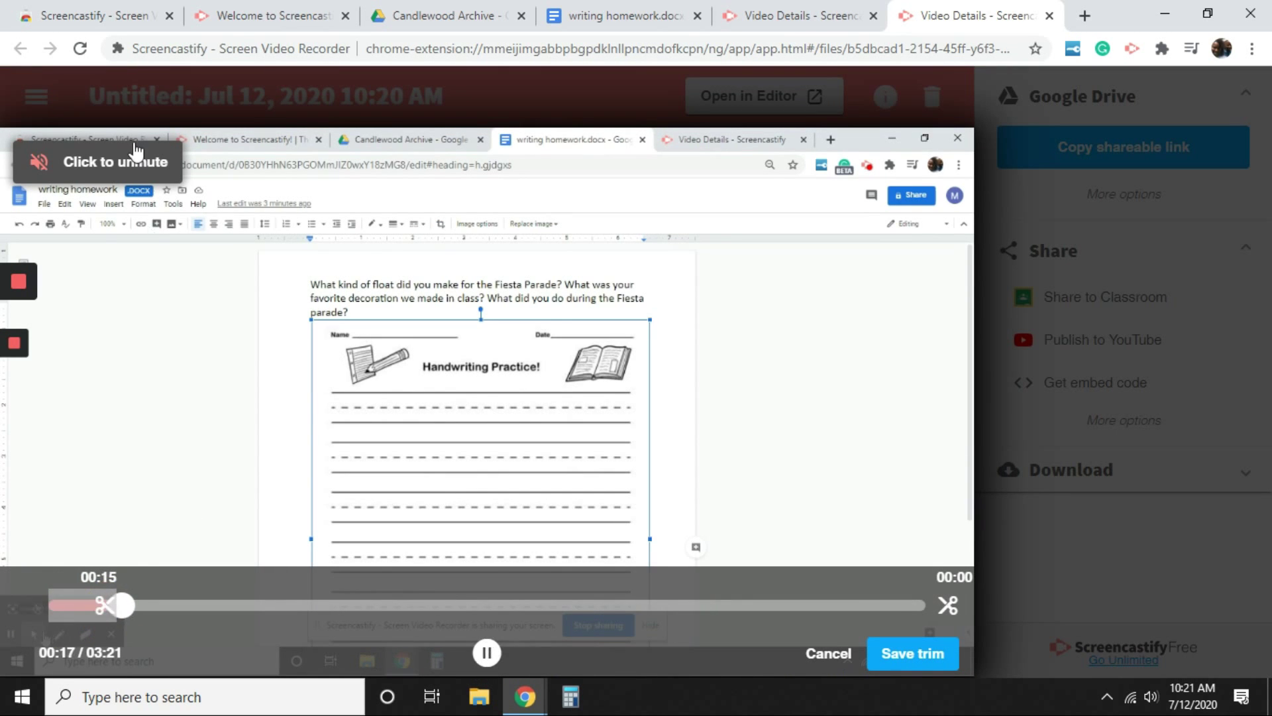
left_click(119, 176)
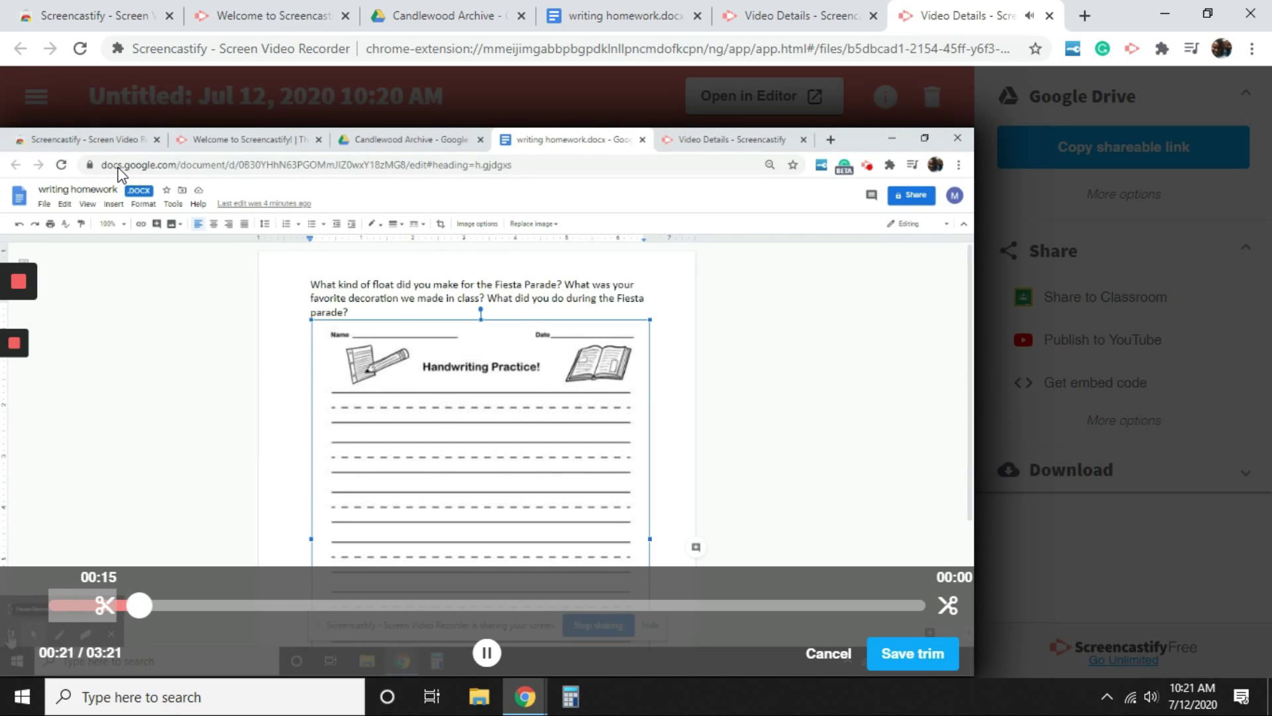
left_click(487, 655)
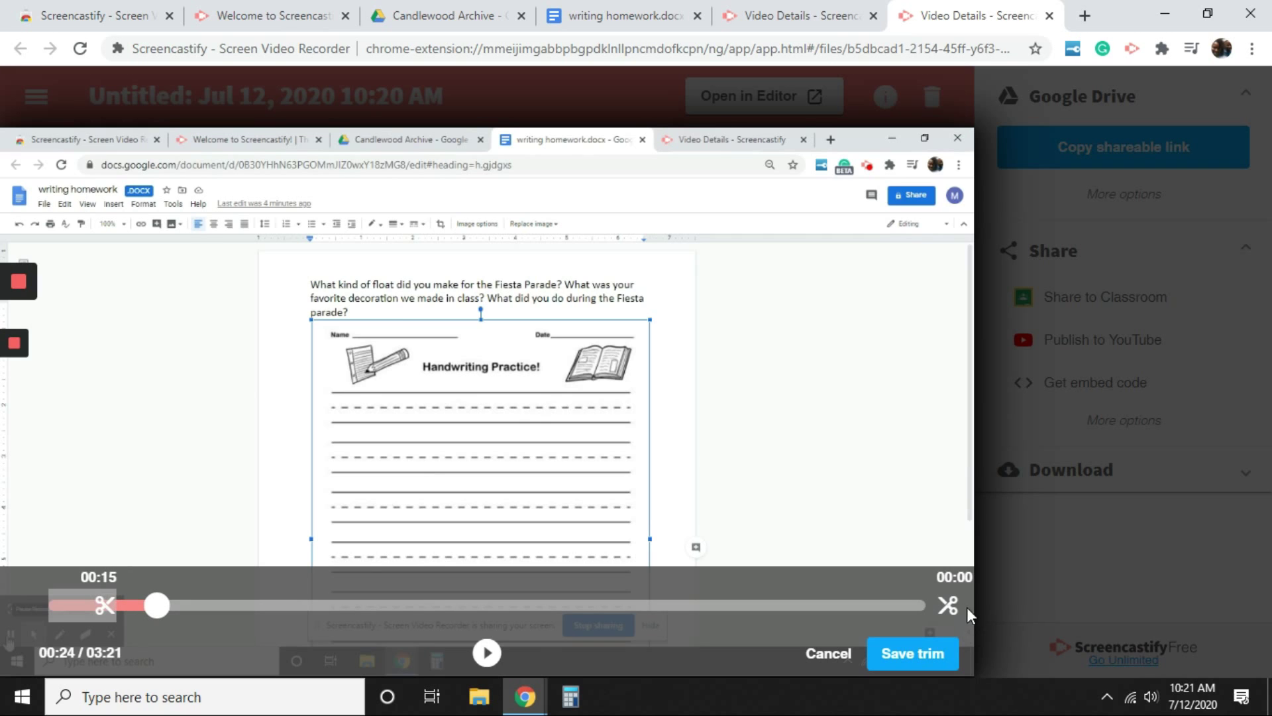
left_click_drag(951, 615, 774, 629)
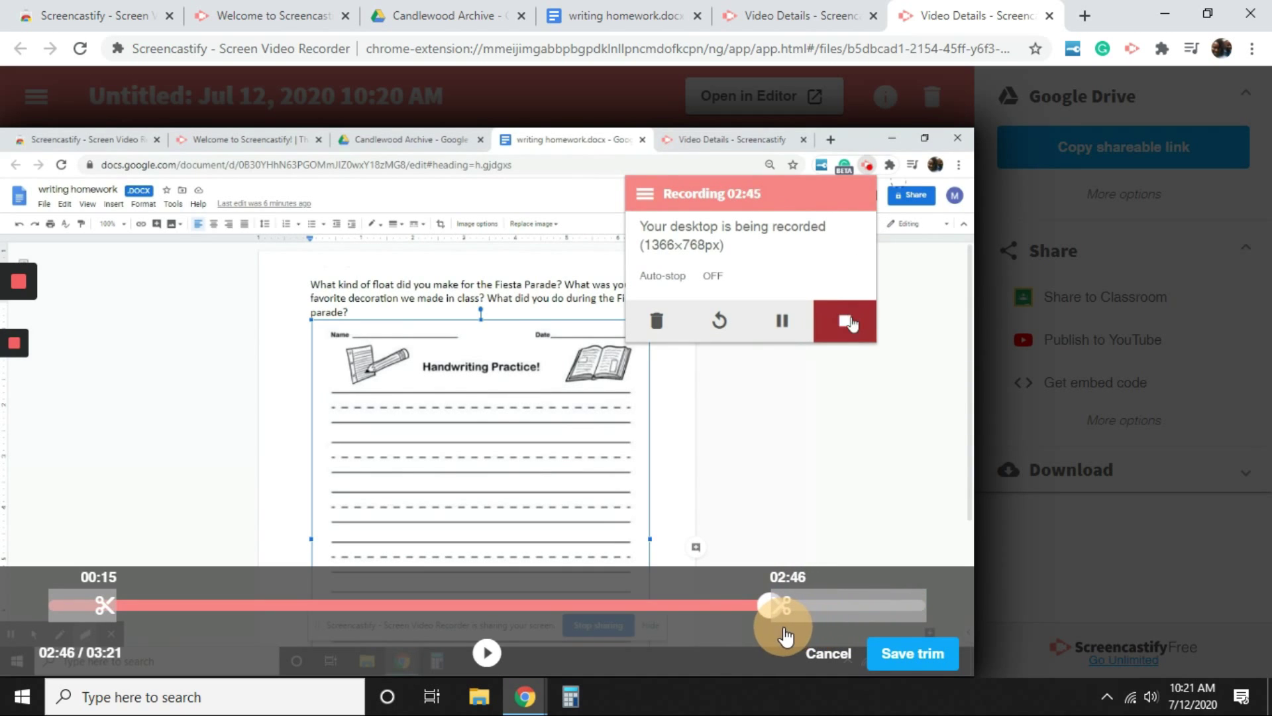
left_click(901, 652)
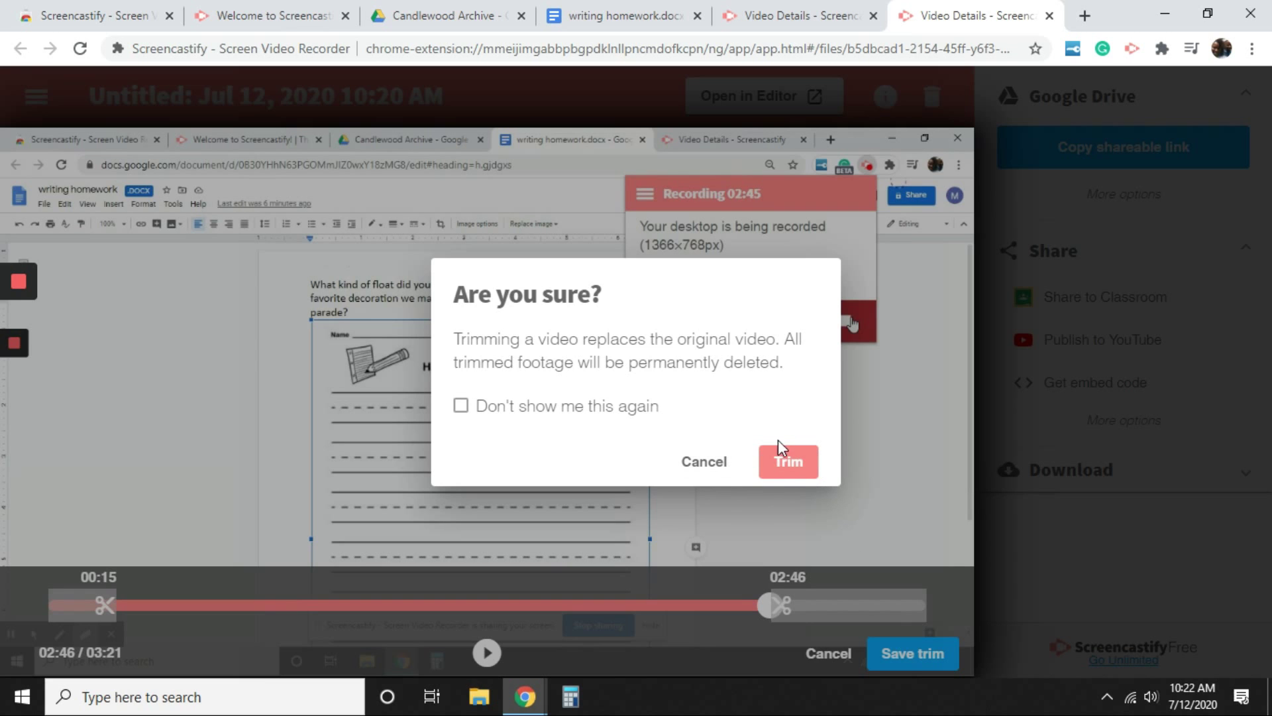
left_click(789, 461)
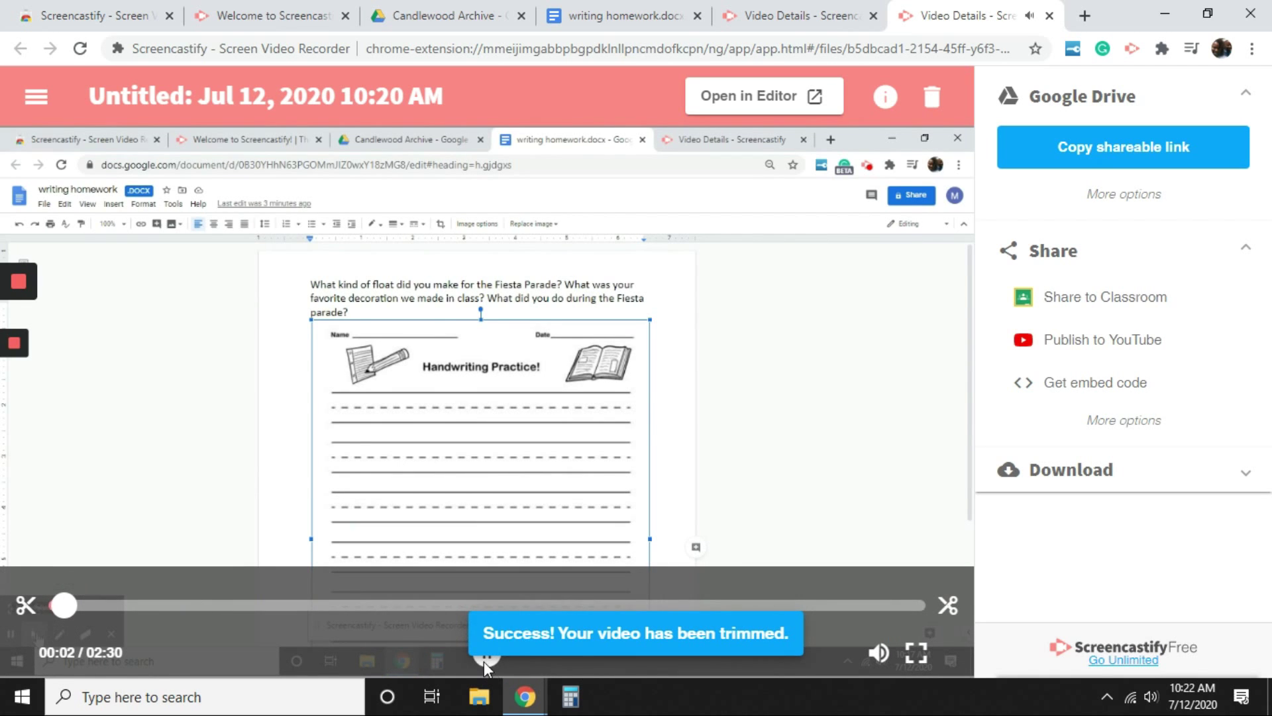
Pause the trimmed 2:30 video once the trim success message appears.
left_click(486, 656)
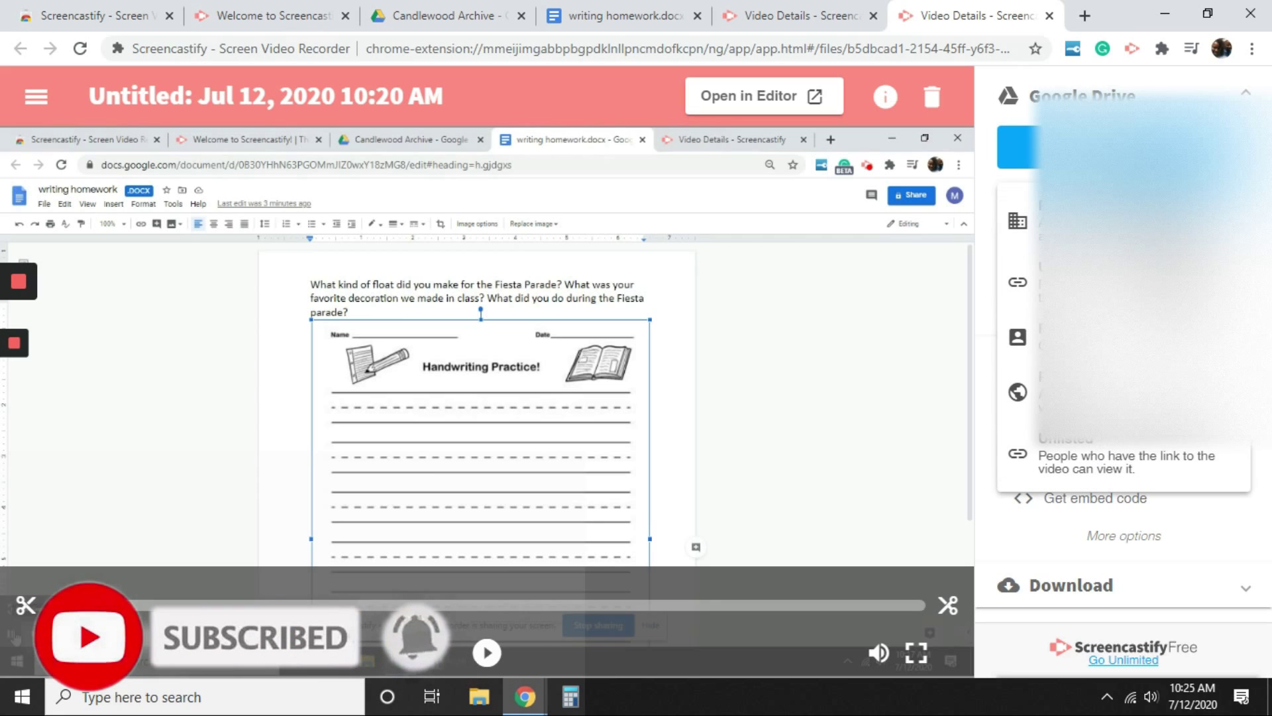
Keep Drive access Private and expand More options to reveal email and QR code sharing.
left_click(1233, 527)
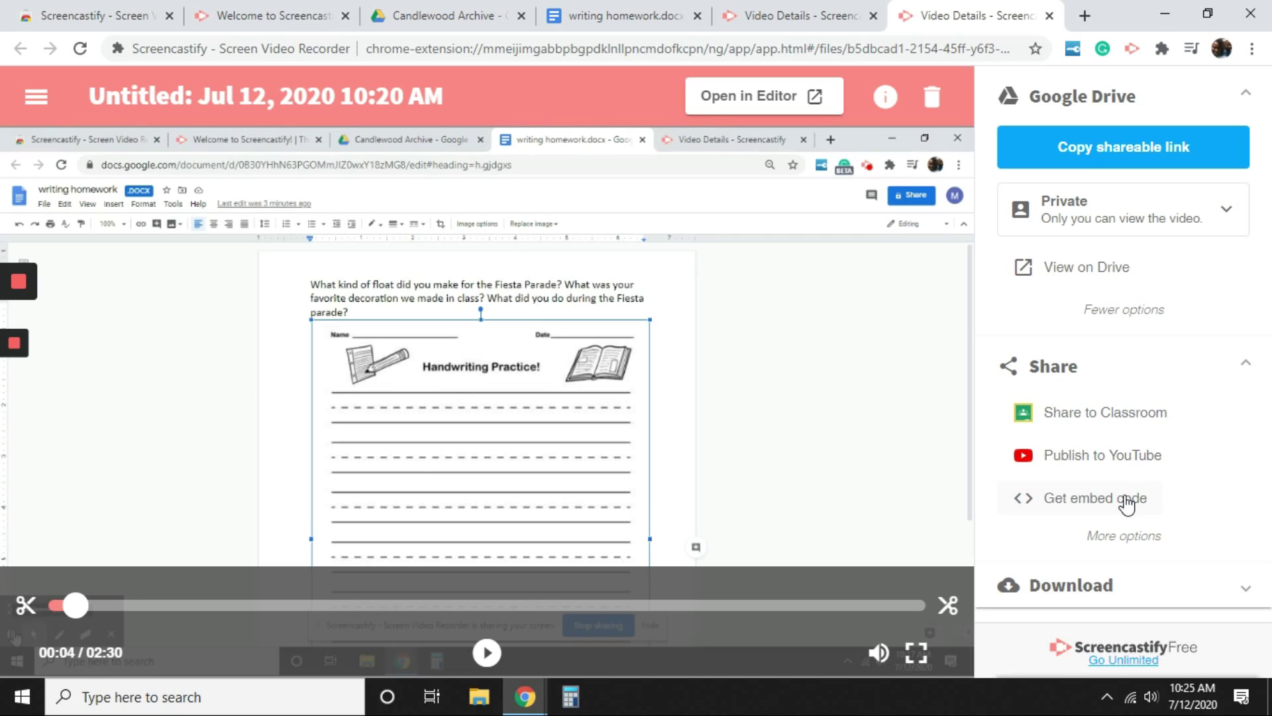
left_click(1130, 534)
scroll(1166, 498, "down", 1)
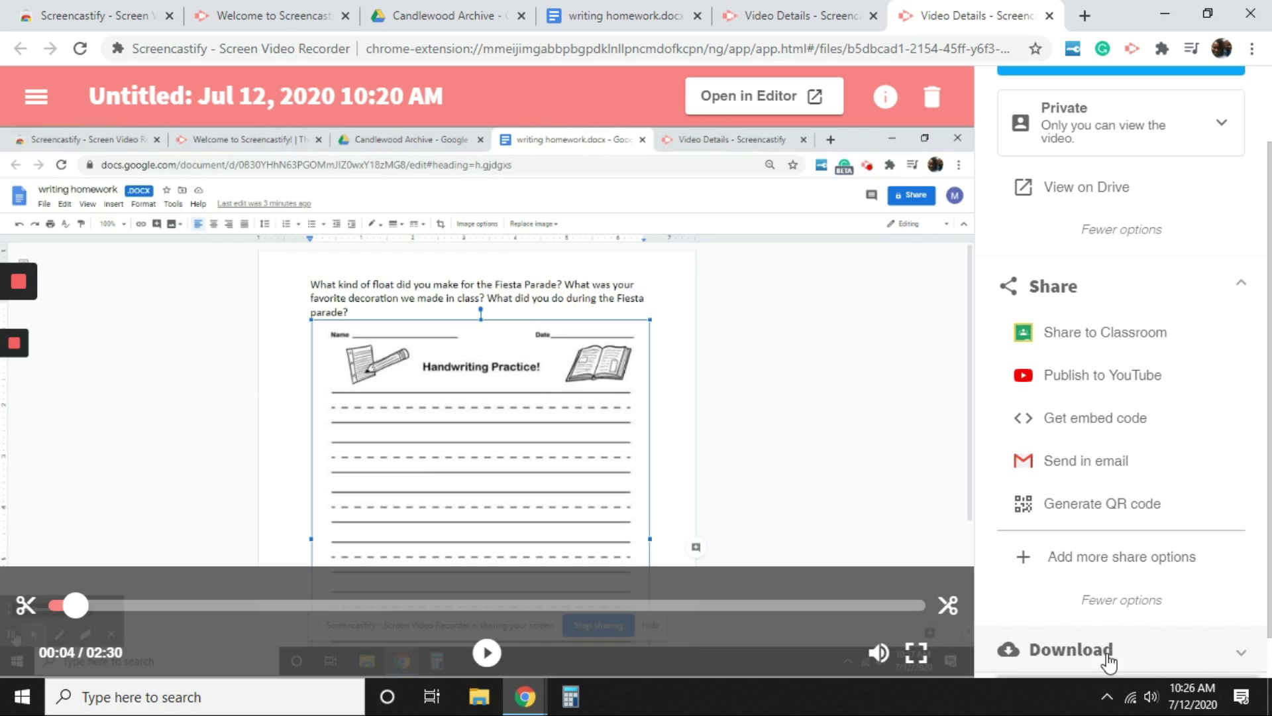
Export the trimmed video as MP4 from the Download options and confirm the export.
left_click(1152, 654)
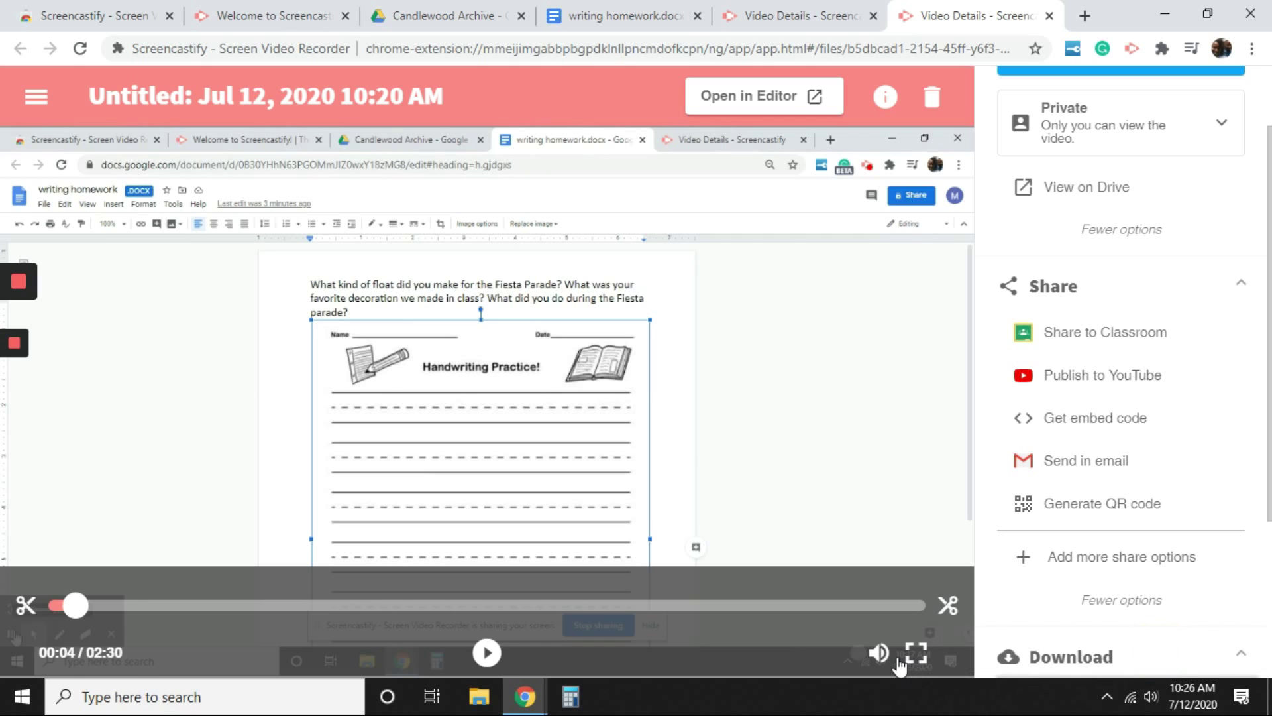
scroll(1117, 623, "down", 1)
scroll(1118, 623, "down", 3)
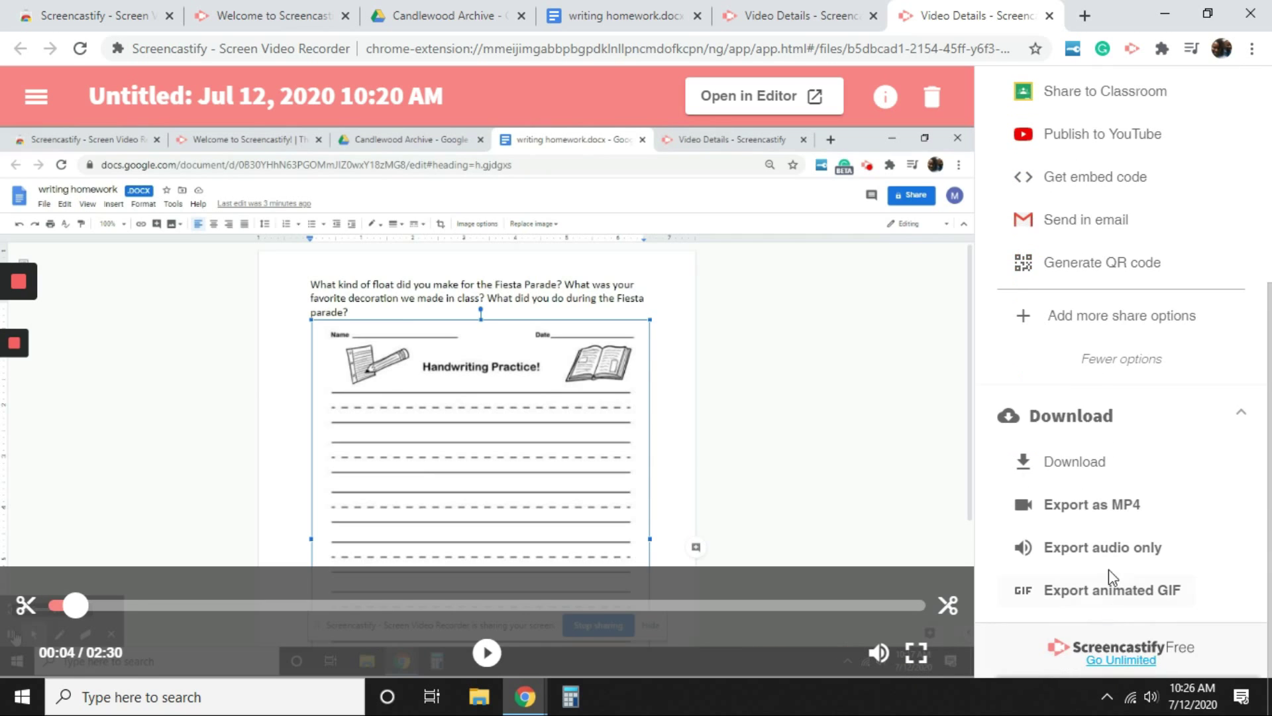
left_click(1120, 510)
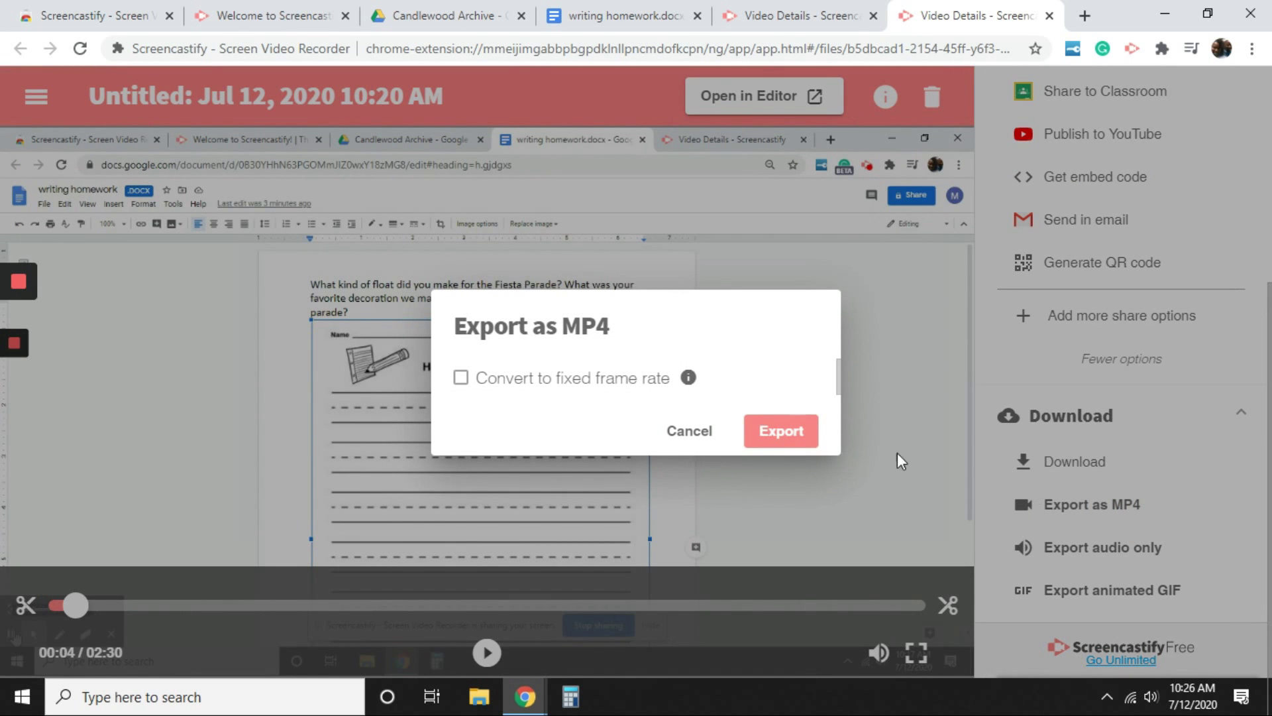
left_click(792, 436)
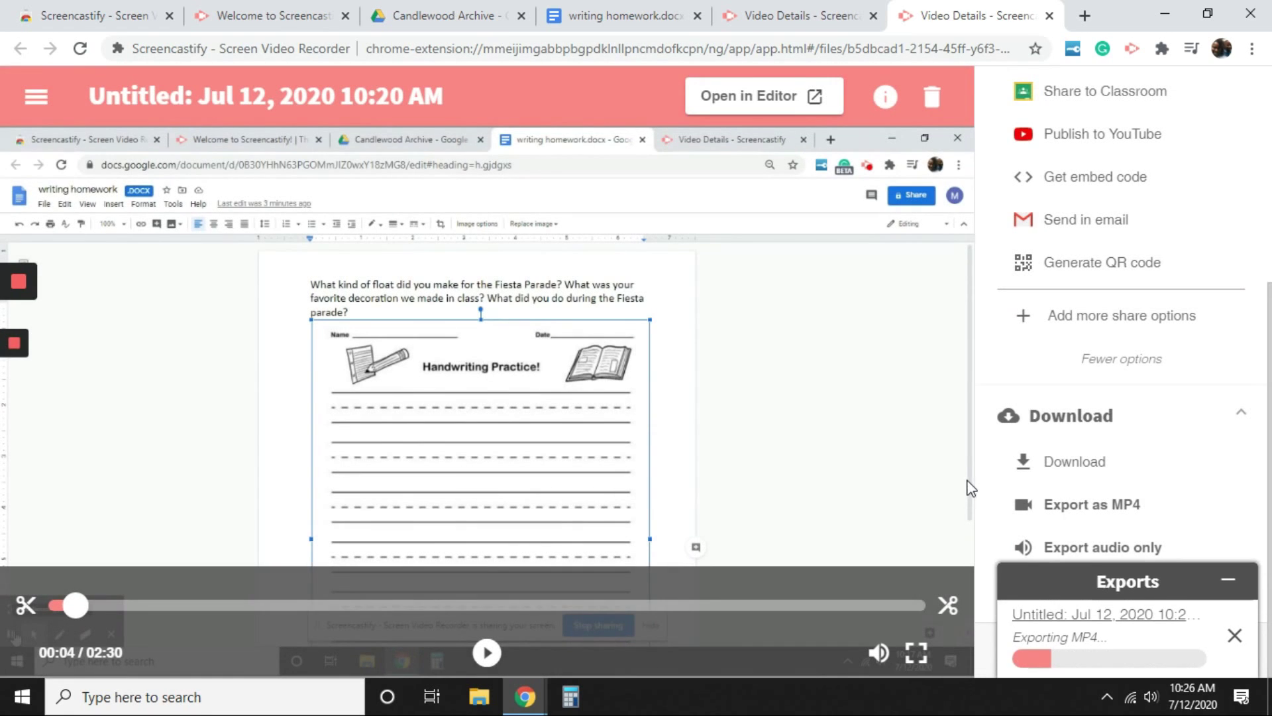
Scroll the side panel up to reveal the Google Drive section with View on Drive.
scroll(1086, 295, "up", 5)
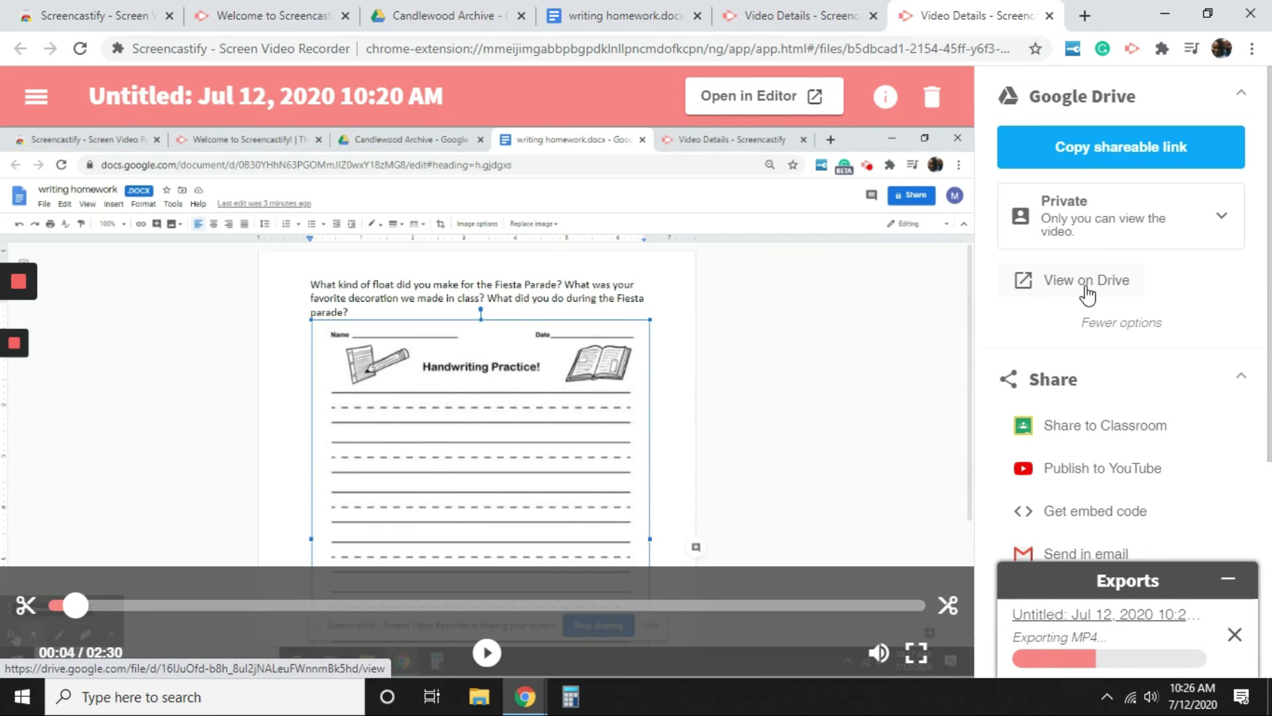